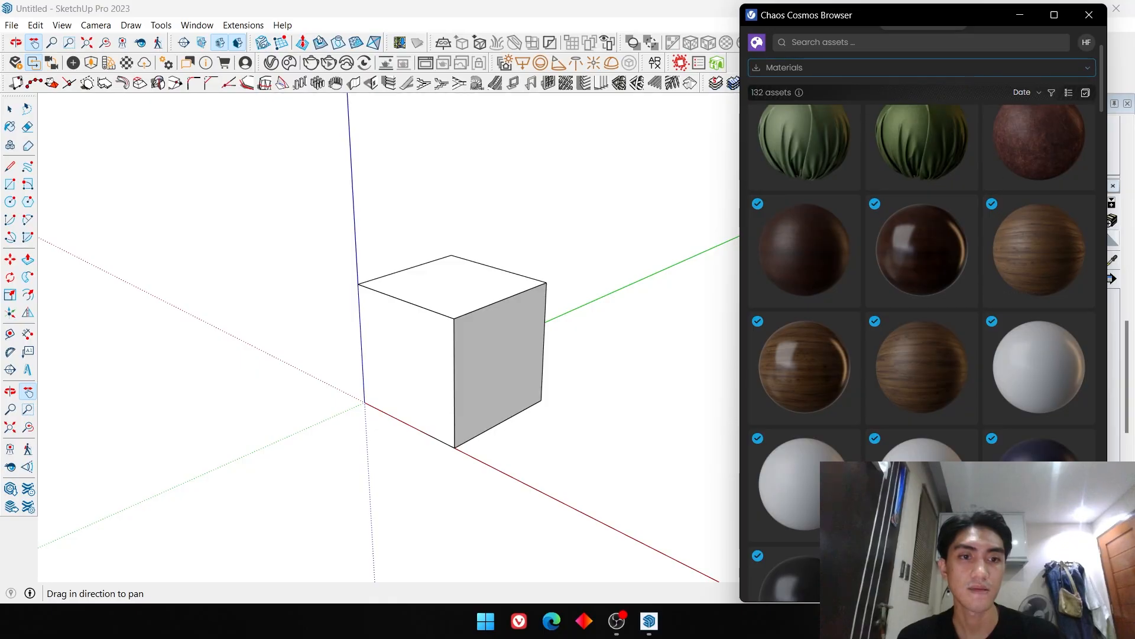
- Look through the downloaded Cosmos materials and check the Stucco Autumn Maple entry in the V-Ray Asset Editor
scroll(923, 278, "down", 5)
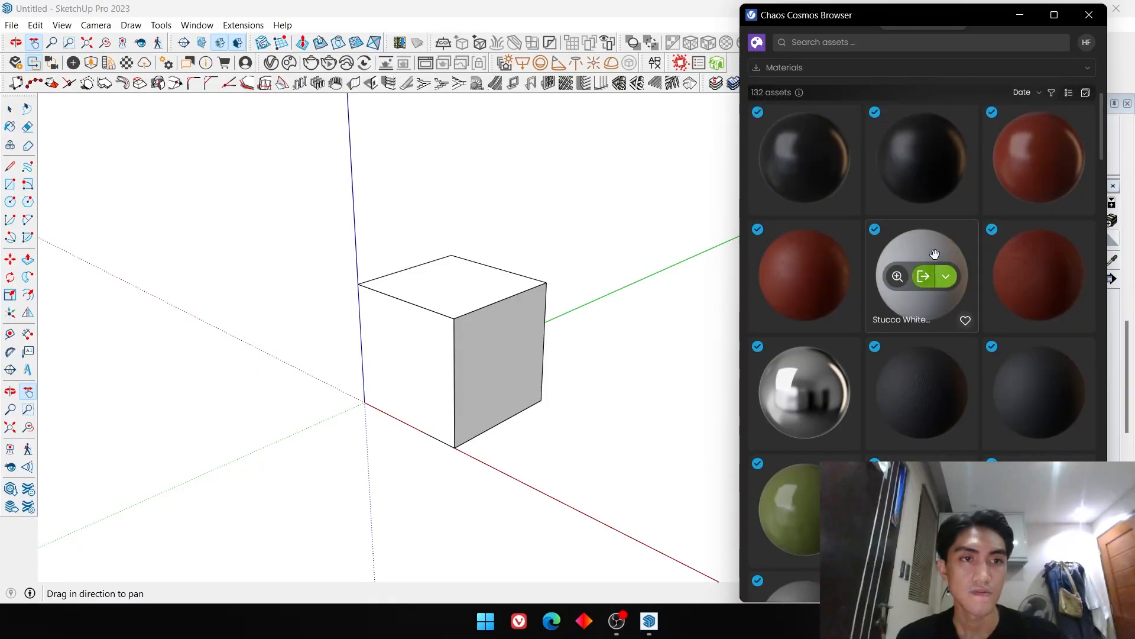
mouse_move(1041, 176)
scroll(1038, 173, "down", 3)
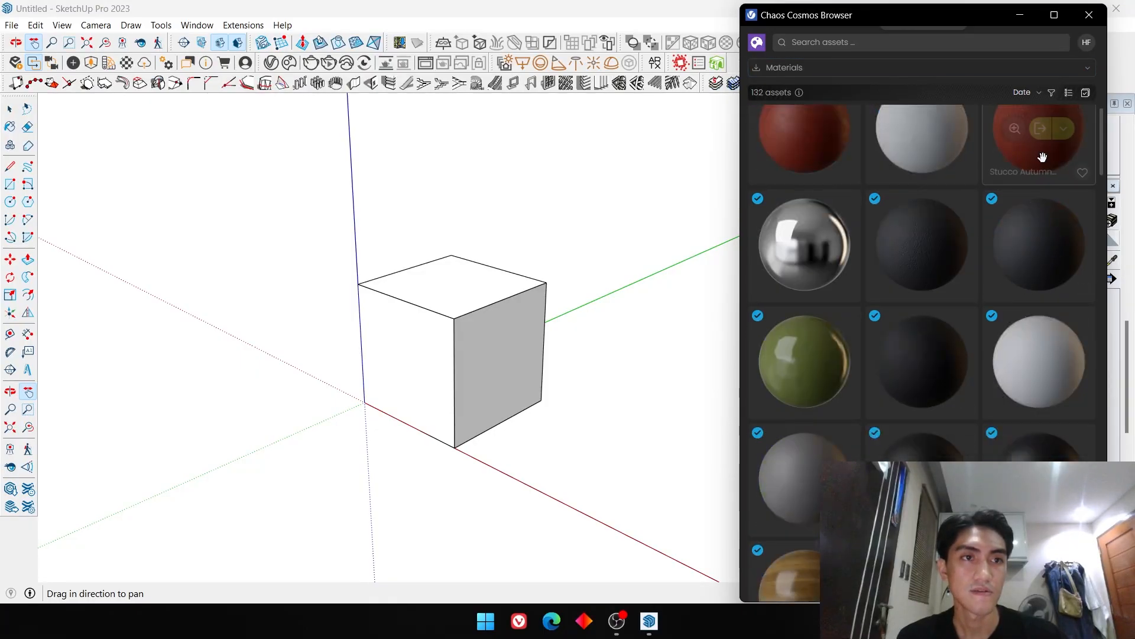
scroll(1048, 176, "up", 3)
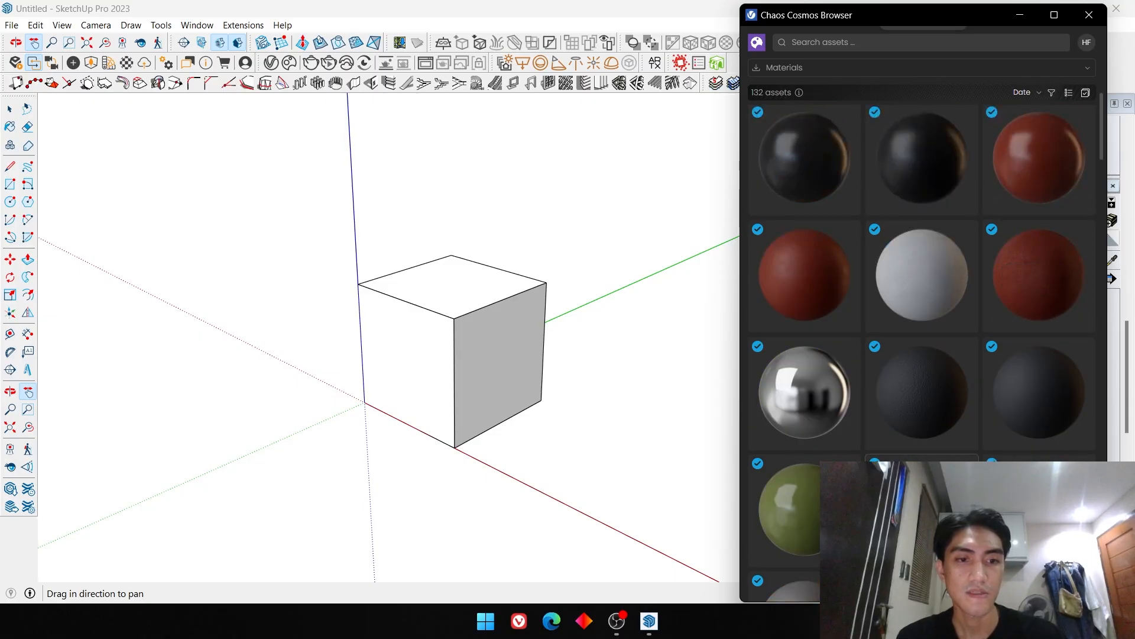
left_click(1020, 15)
left_click(291, 86)
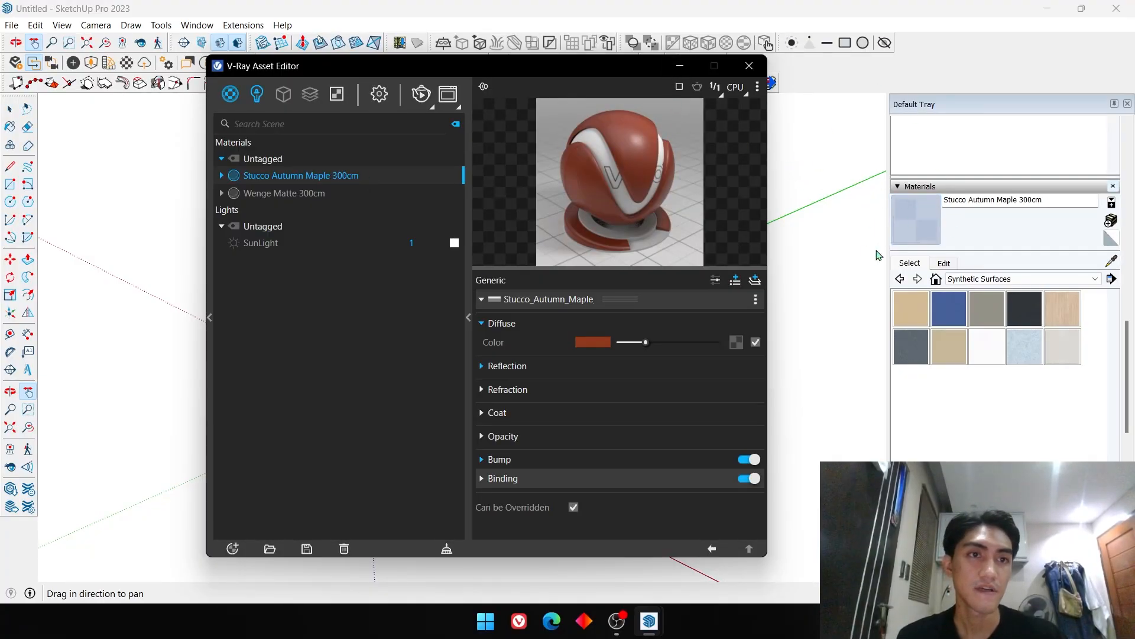
- Paint all faces of the cube with the Stucco Autumn Maple 300cm material
left_click(681, 66)
key("space")
triple_click(503, 329)
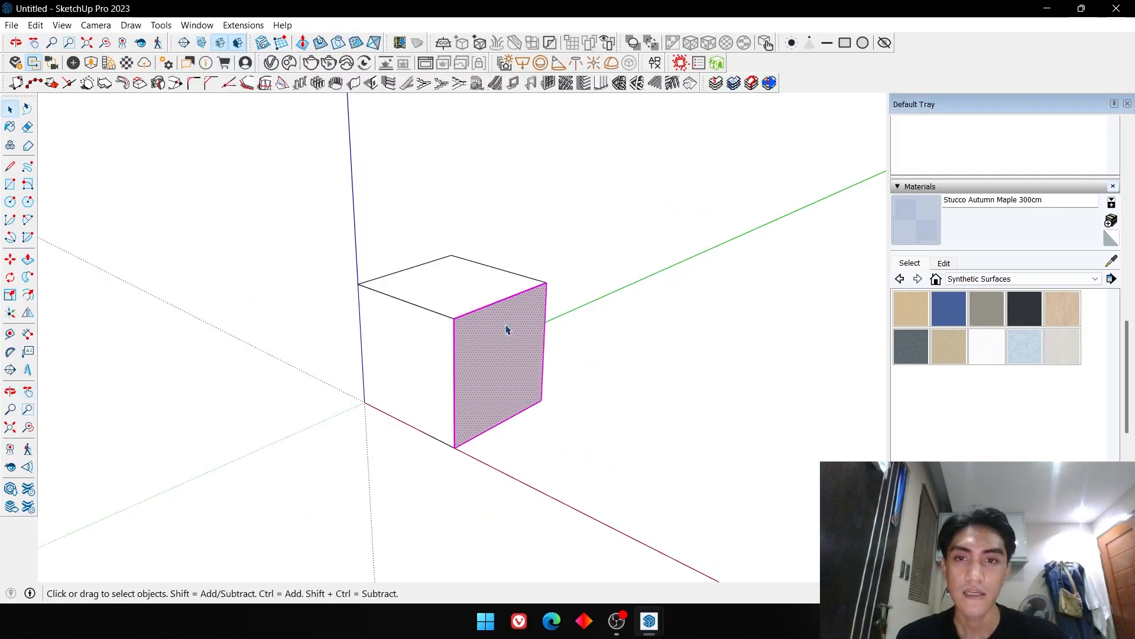
key("b")
left_click(451, 304)
key("space")
- Frame the painted cube closer and run an interactive V-Ray render to preview its material
scroll(459, 347, "up", 2)
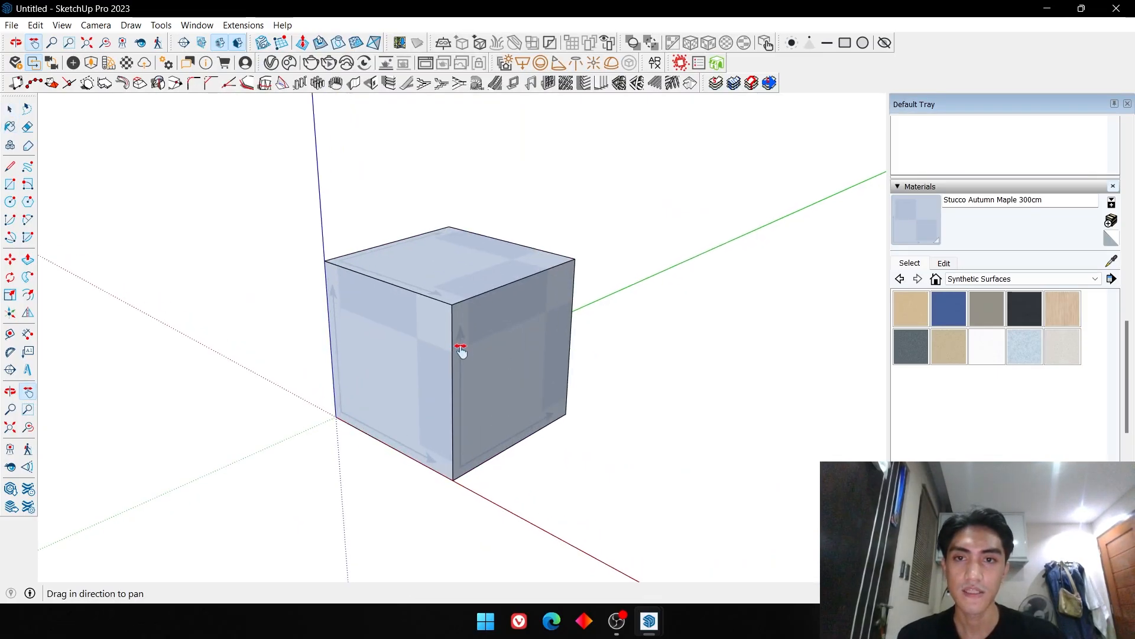
middle_click_drag(459, 347, 508, 333, "shift")
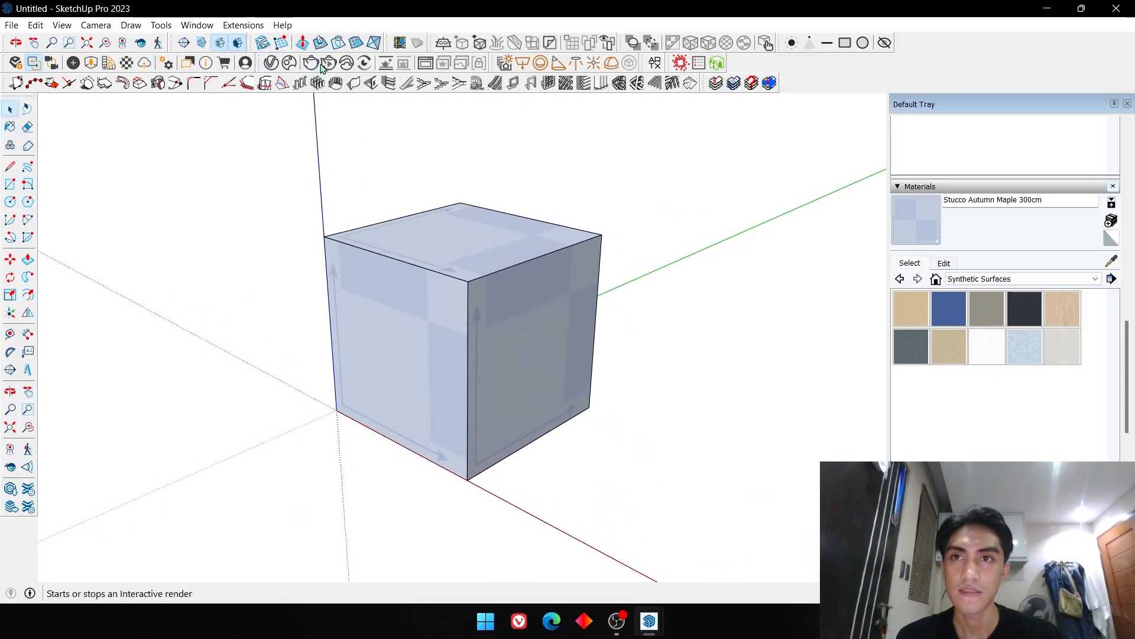
left_click(327, 63)
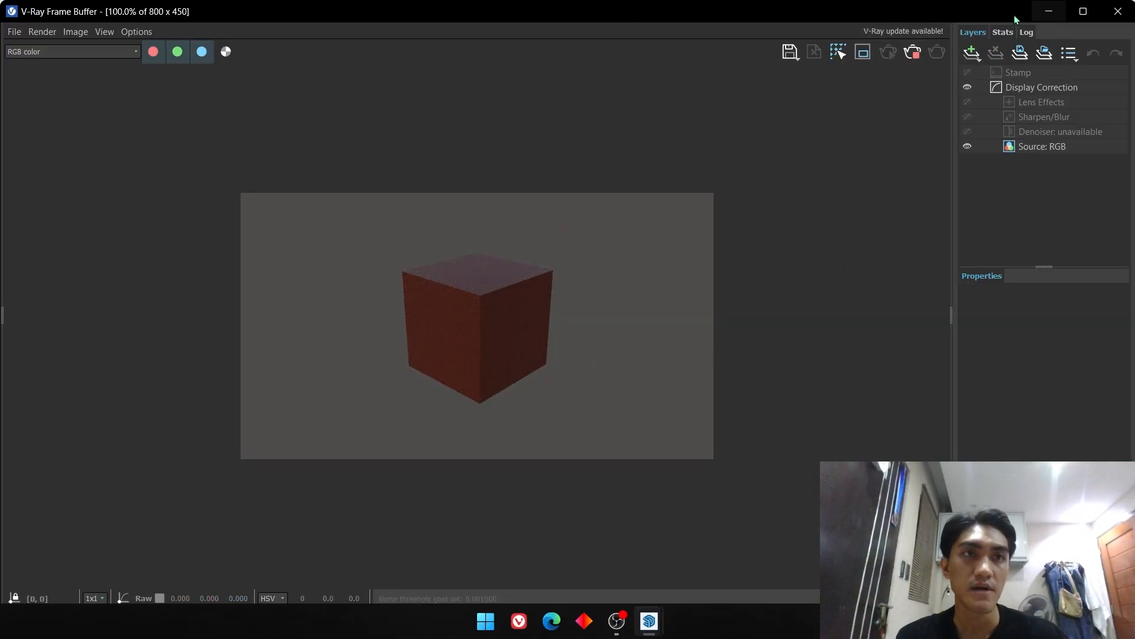
left_click(1040, 14)
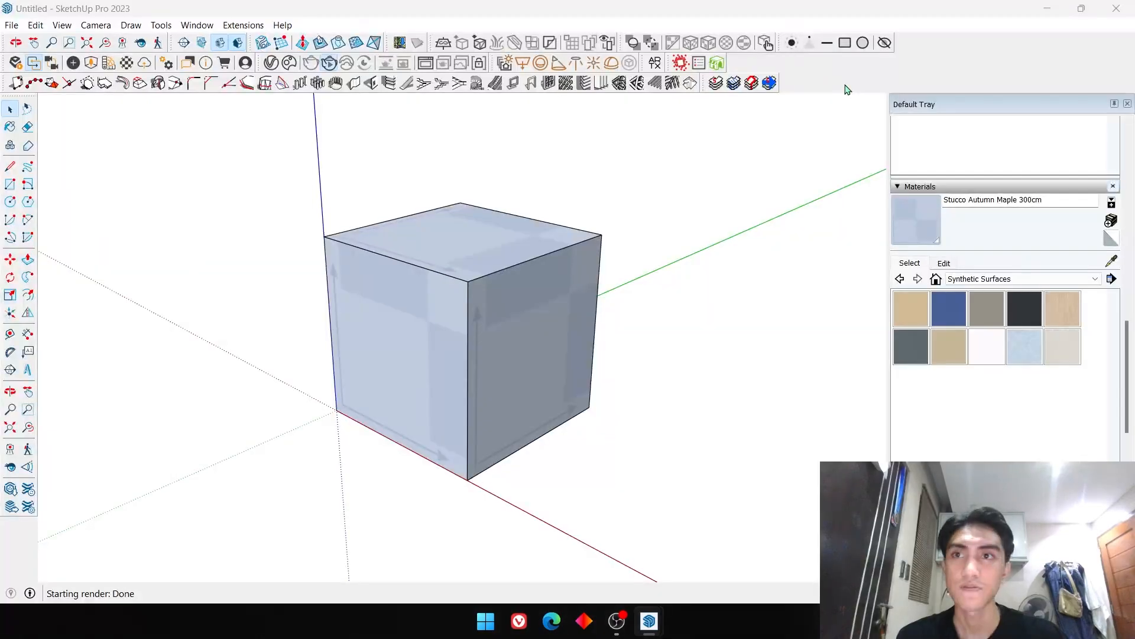
- Expand the Reflection, Bump and Refraction settings of the Stucco Autumn Maple material and look them over
left_click(282, 69)
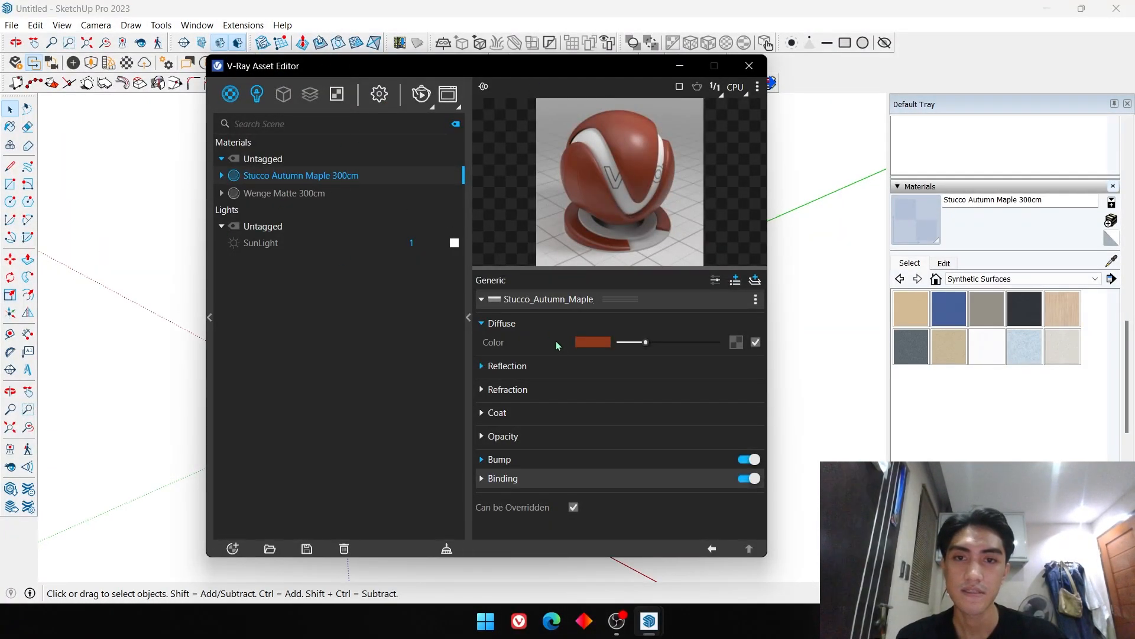
left_click(516, 372)
scroll(520, 384, "down", 2)
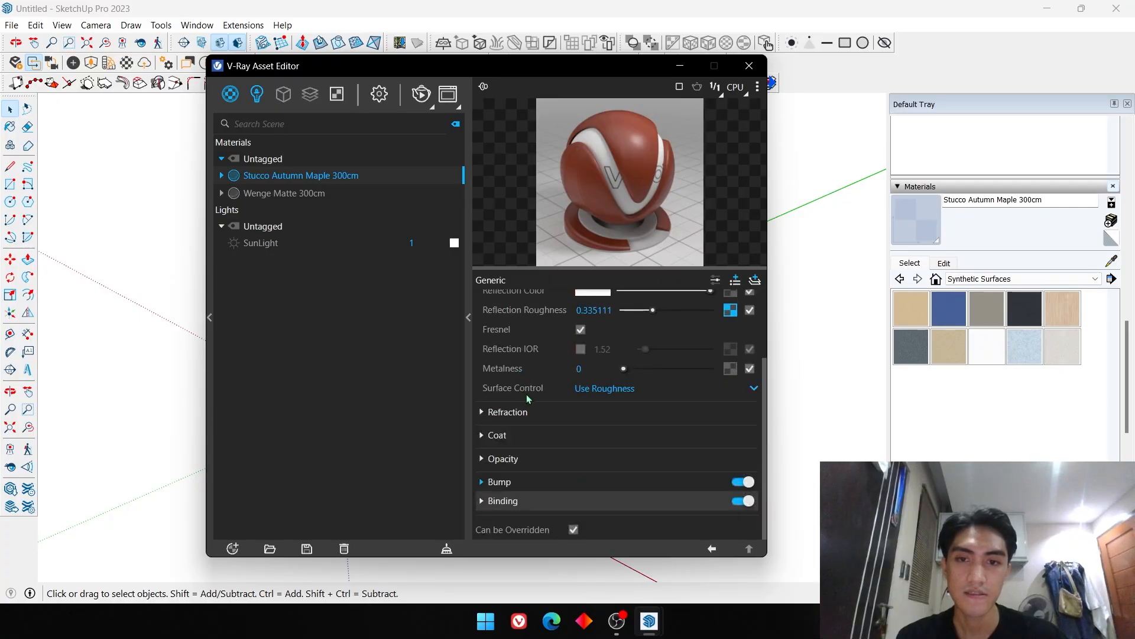
left_click(524, 480)
left_click(508, 418)
scroll(569, 438, "down", 3)
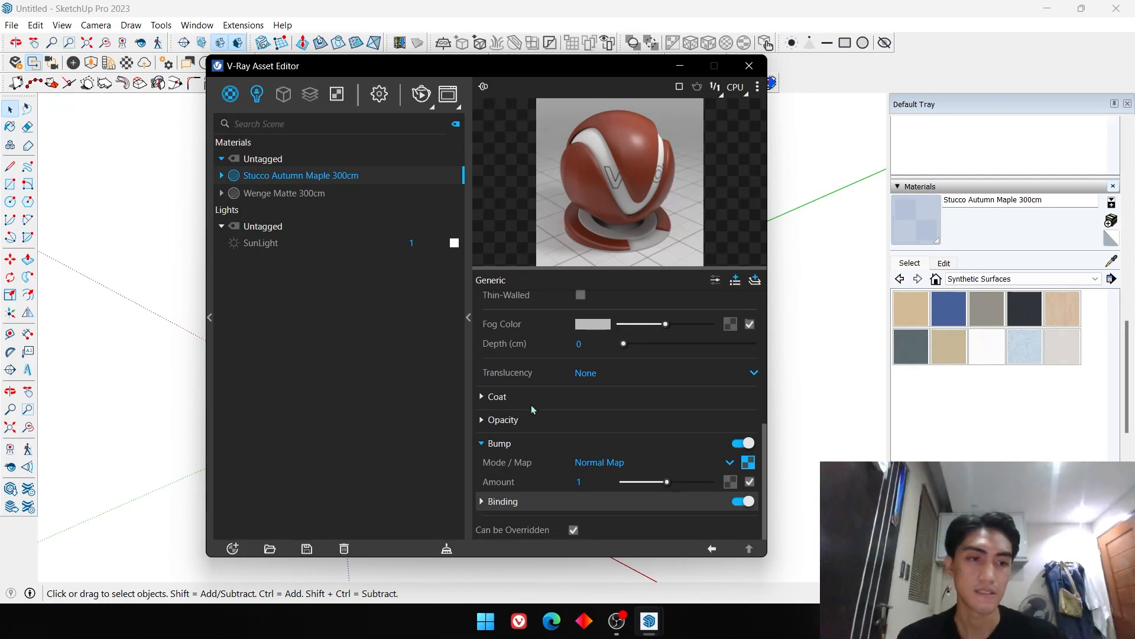
scroll(526, 404, "up", 5)
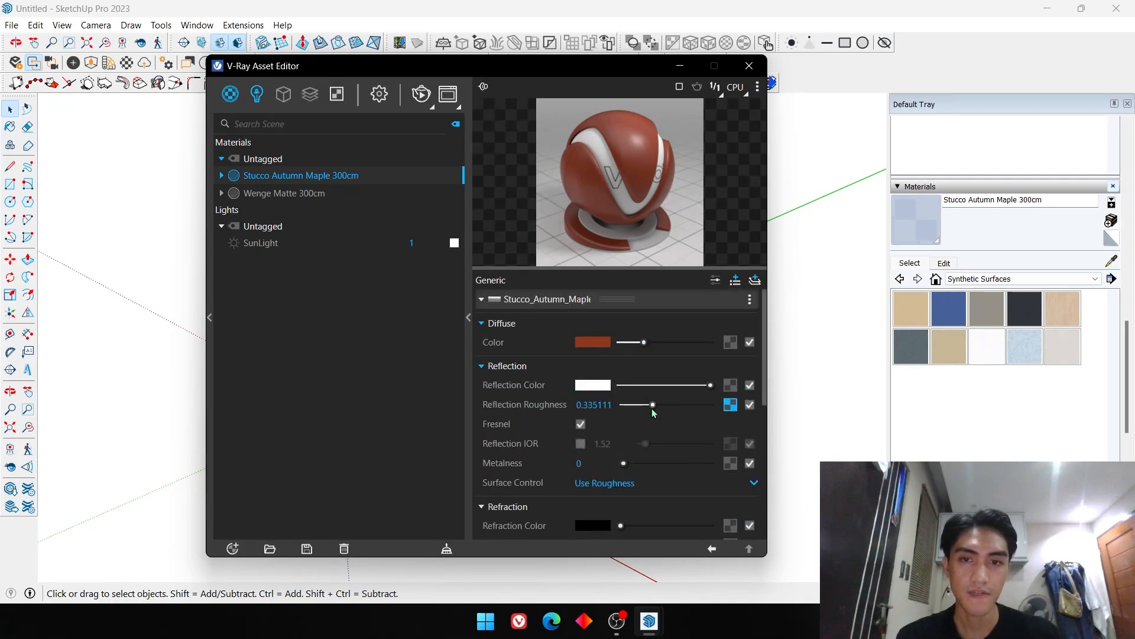
- Set the material's Surface Control to Use Glossiness and raise its Reflection Glossiness to 1
left_click(654, 486)
left_click(634, 502)
left_click_drag(653, 405, 787, 403)
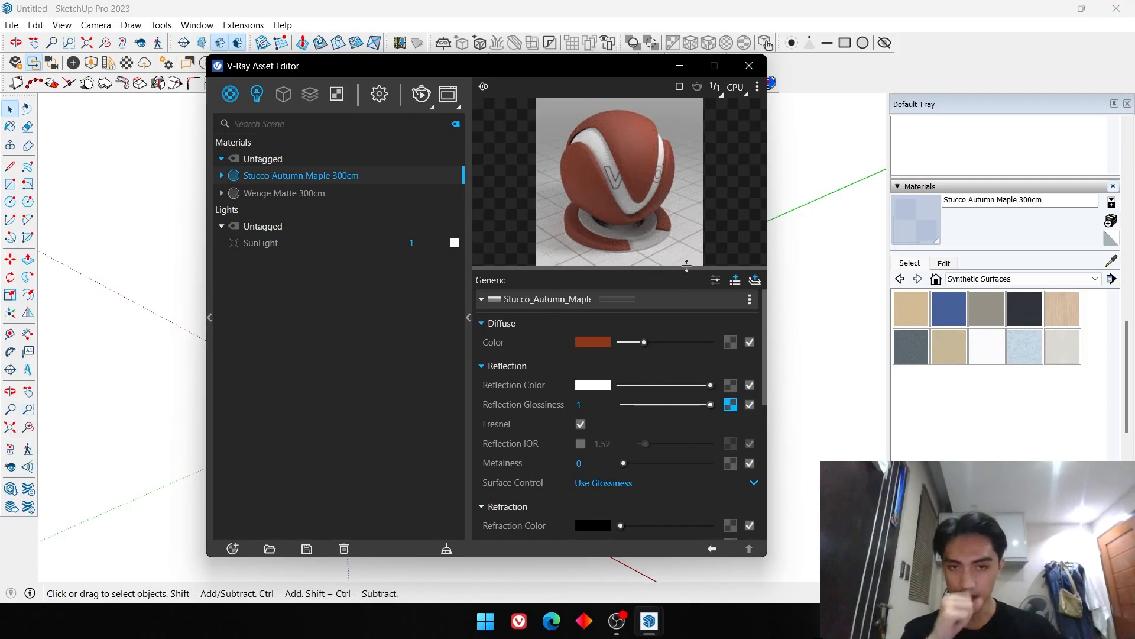
- Check the glossier cube from a closer angle in an interactive render, and close the frame buffer
left_click(684, 66)
scroll(532, 309, "up", 4)
middle_click_drag(532, 309, 375, 208)
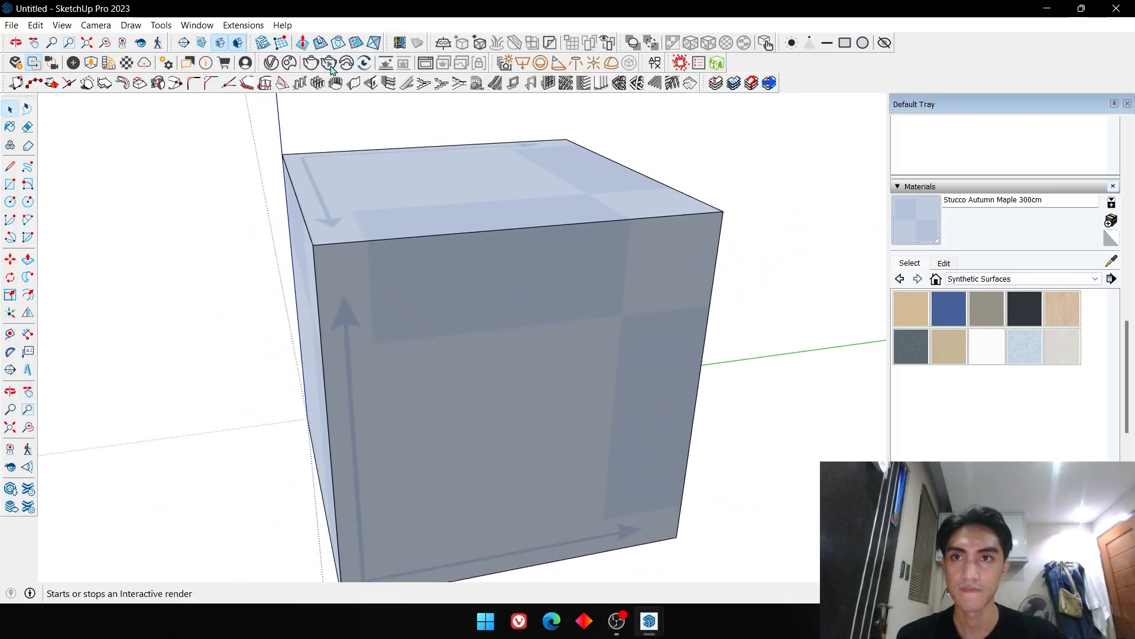
left_click(329, 63)
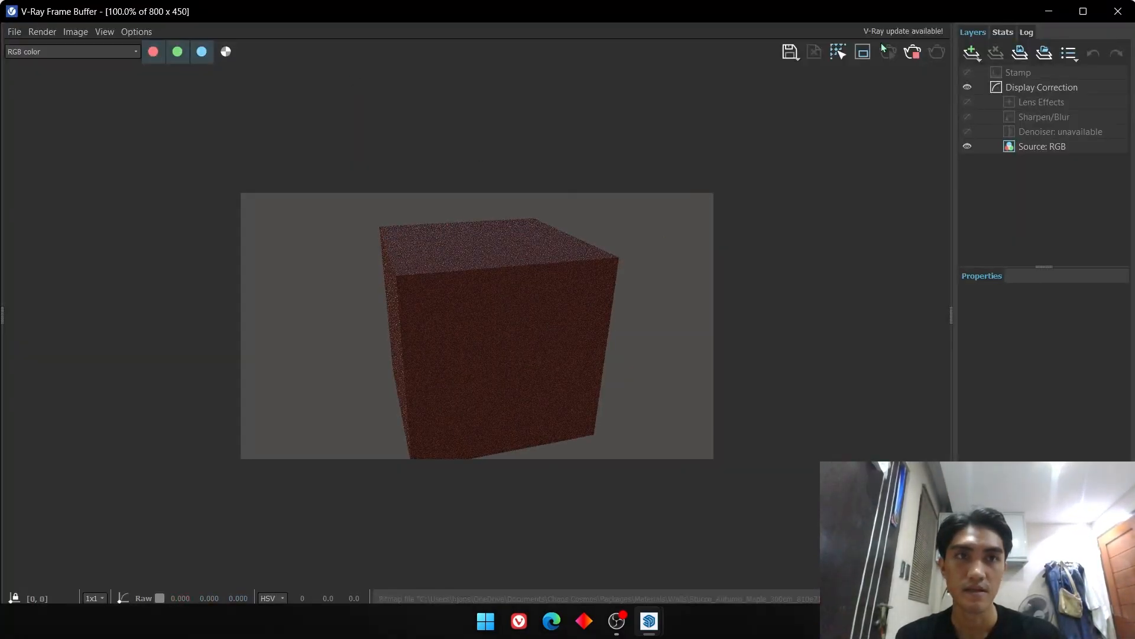
left_click(1117, 11)
middle_click_drag(502, 294, 629, 286)
scroll(352, 215, "down", 2)
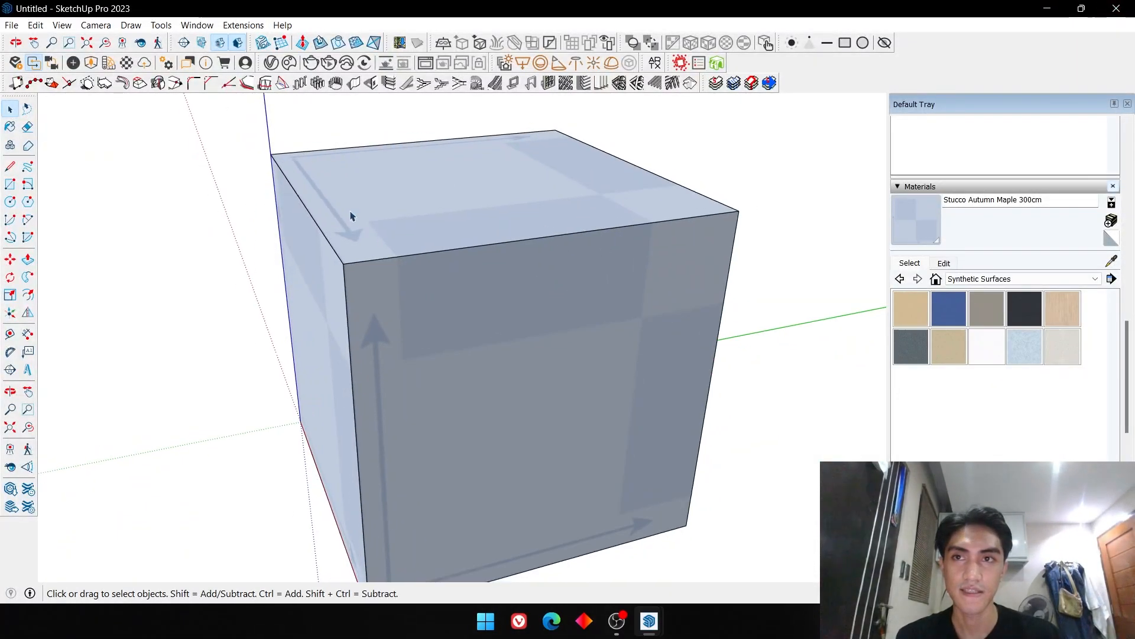
scroll(321, 182, "down", 4)
- Set the Stucco Autumn Maple material's normal map bump amount to 7
left_click(271, 62)
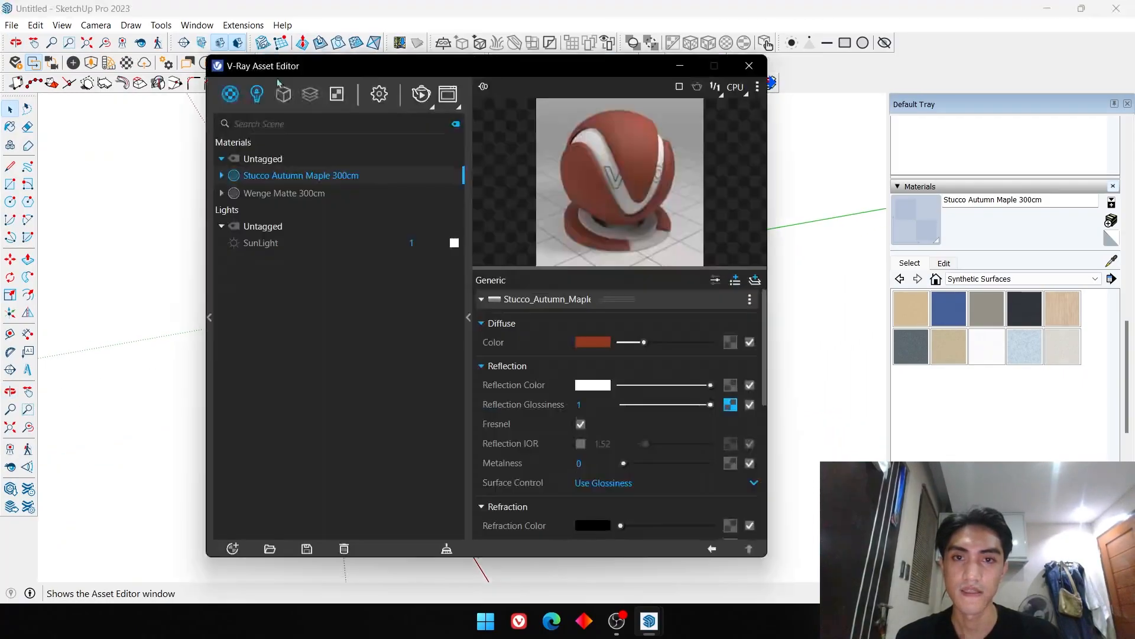
scroll(571, 406, "down", 5)
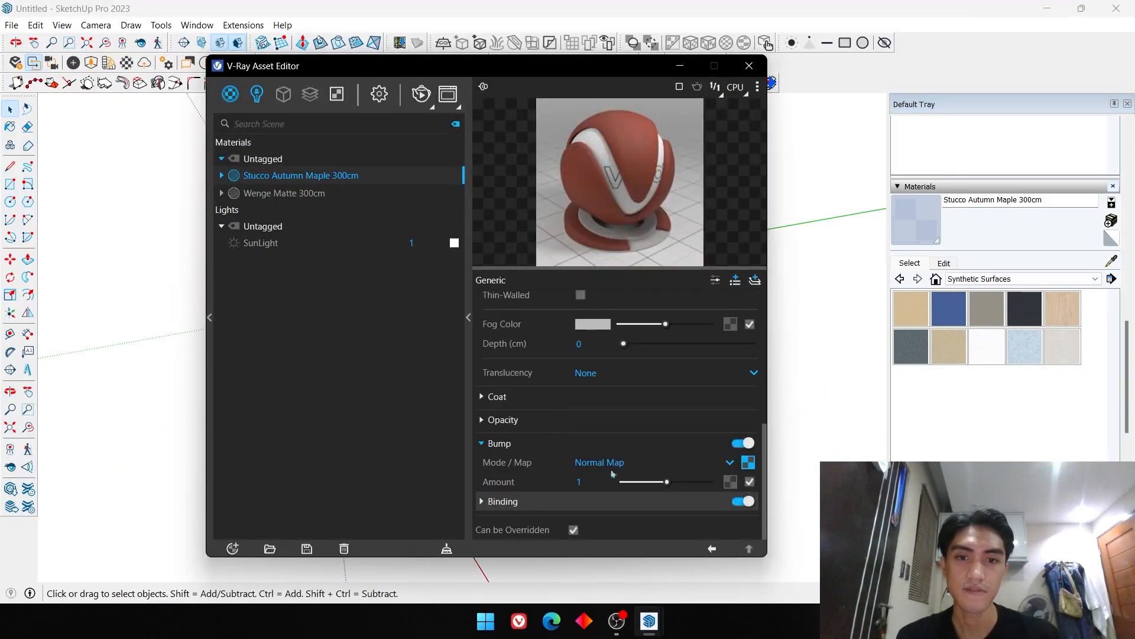
left_click_drag(672, 487, 710, 483)
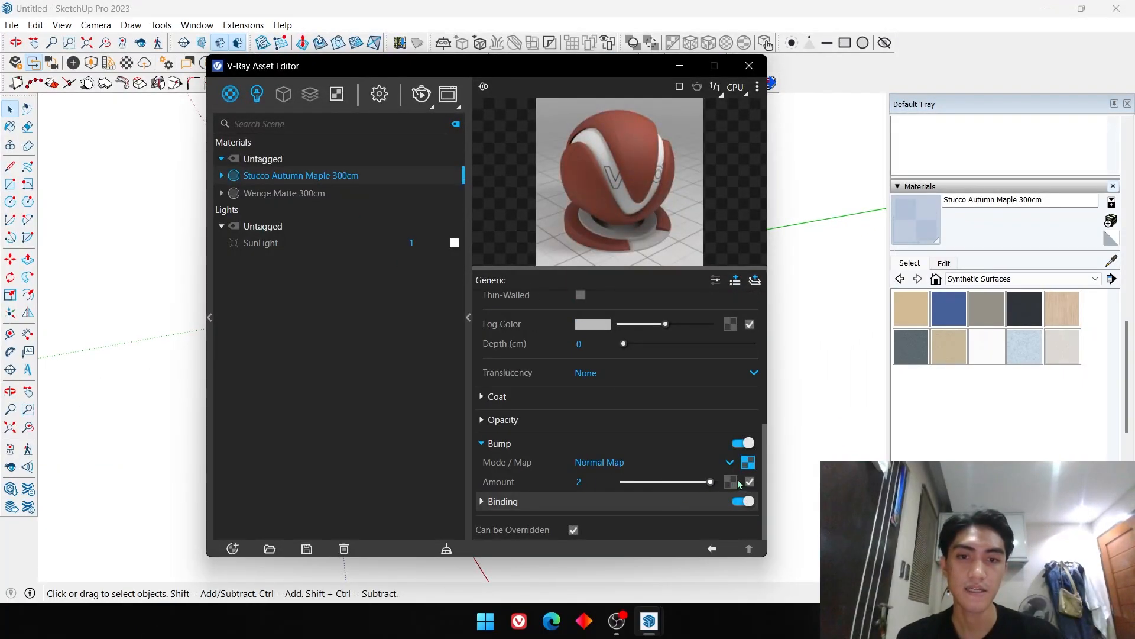
left_click(601, 478)
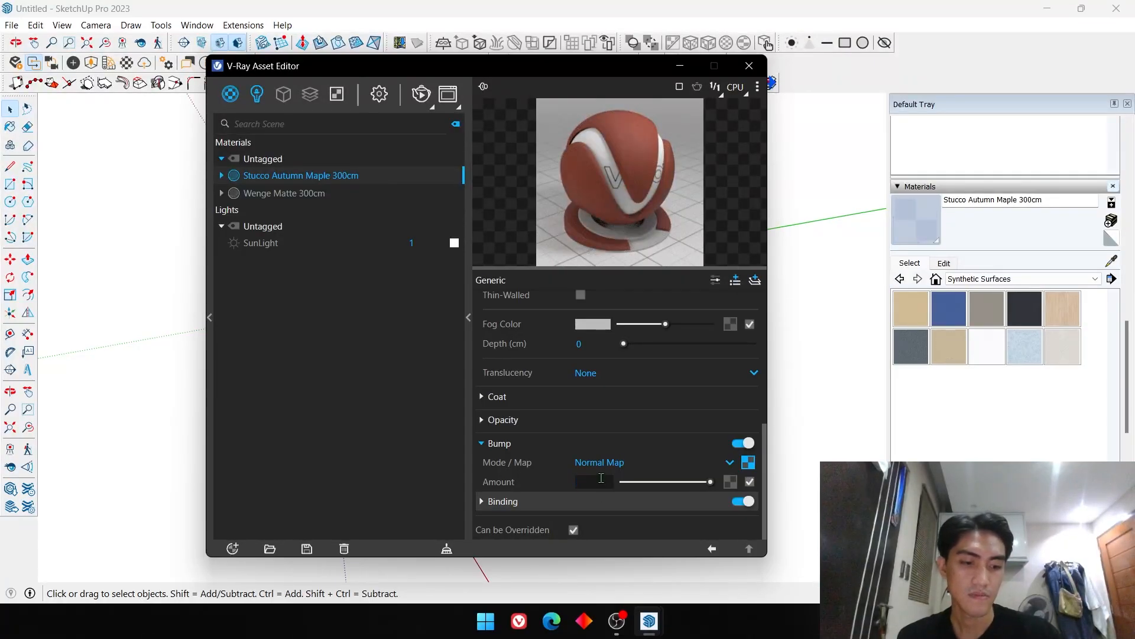
type("7")
key("Return")
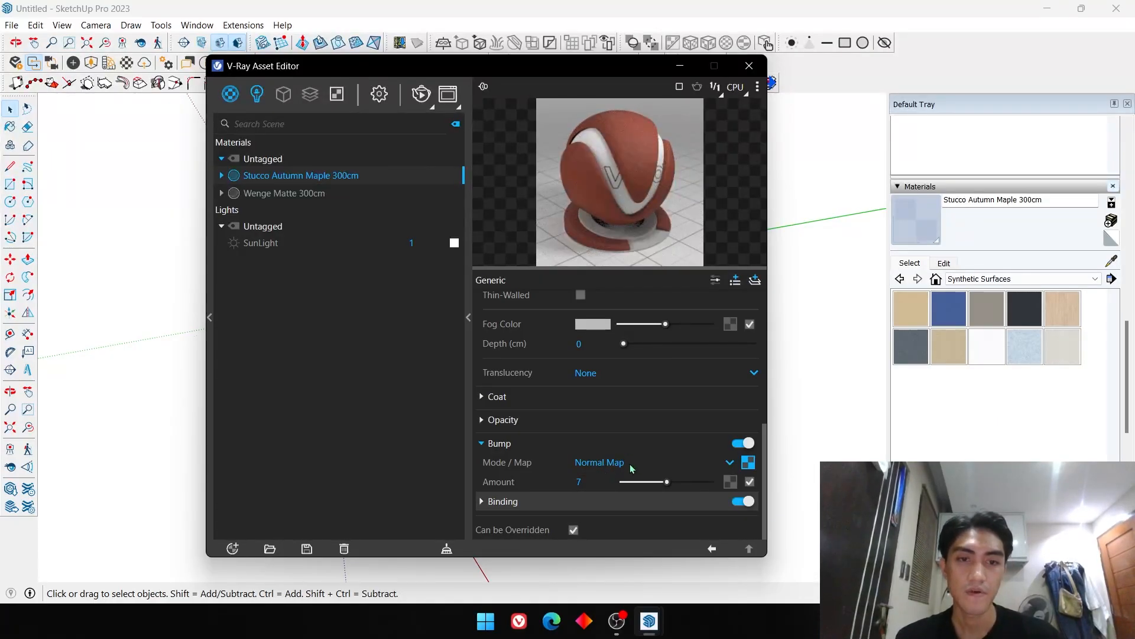
- Try a near-white Refraction Color on the Stucco Autumn Maple material and return it to black
scroll(633, 459, "up", 3)
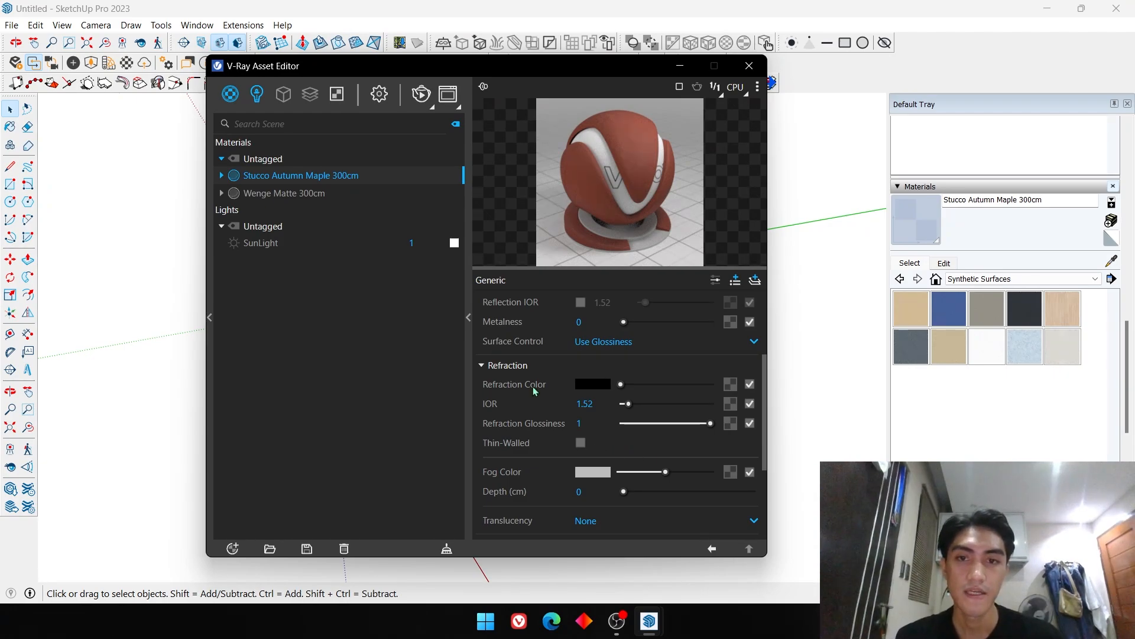
scroll(534, 390, "up", 3)
scroll(633, 465, "down", 3)
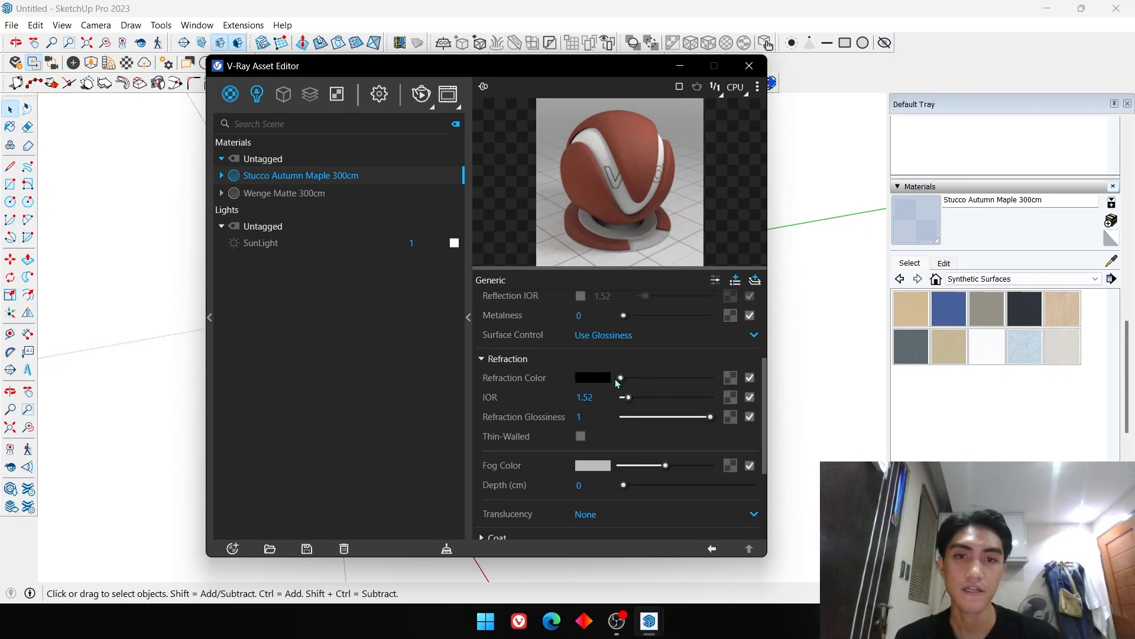
left_click_drag(616, 383, 705, 380)
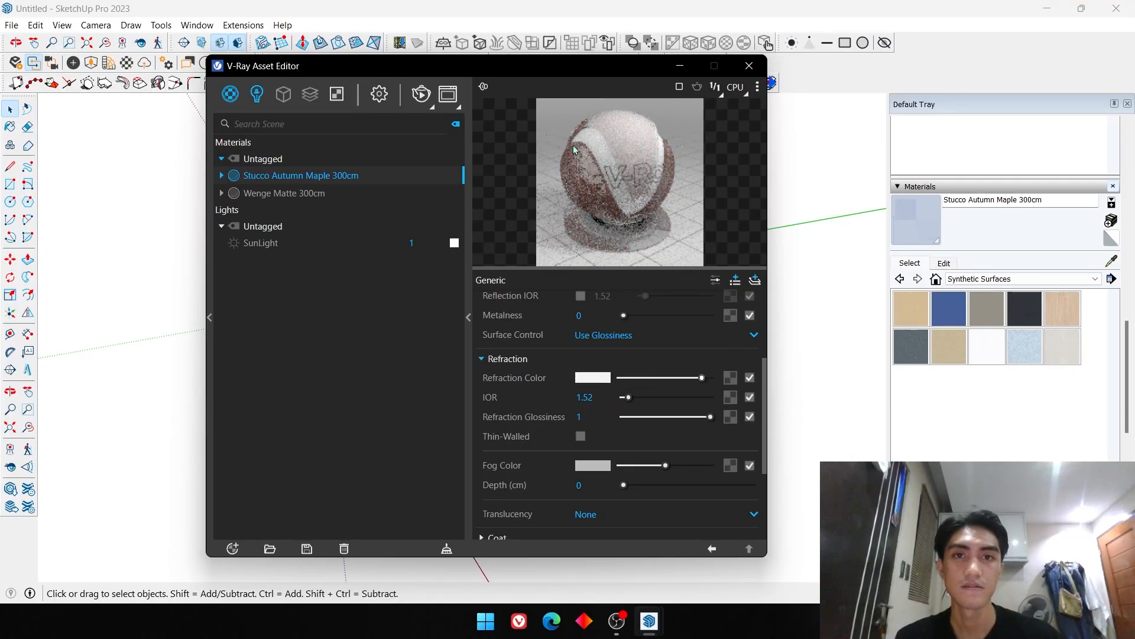
left_click_drag(702, 378, 618, 379)
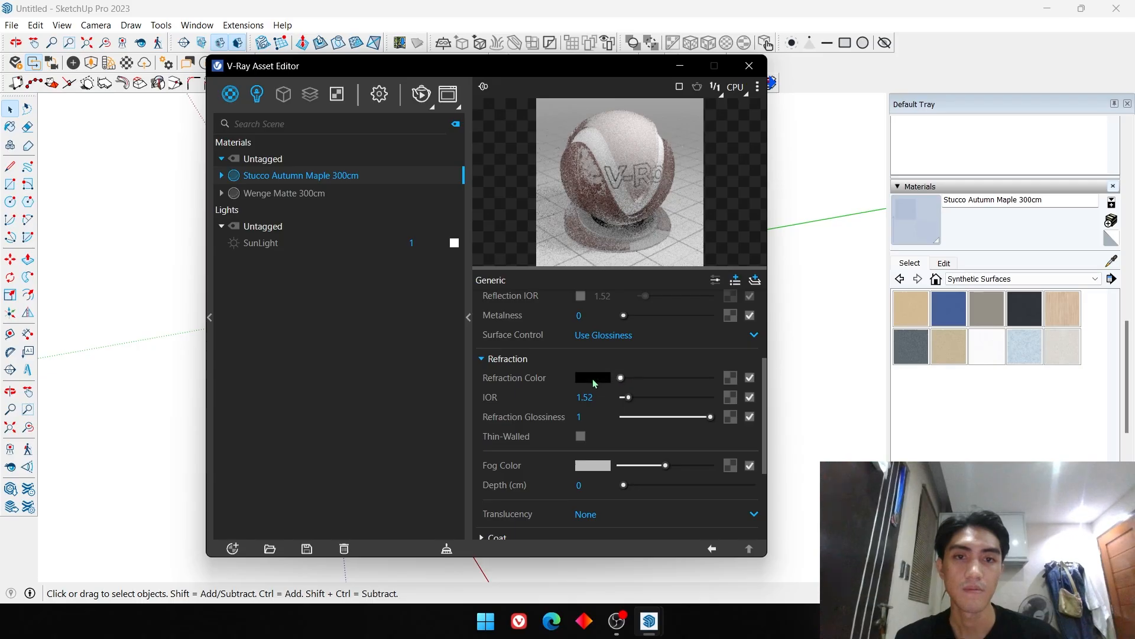
left_click(680, 65)
key("h")
left_click_drag(527, 271, 550, 348)
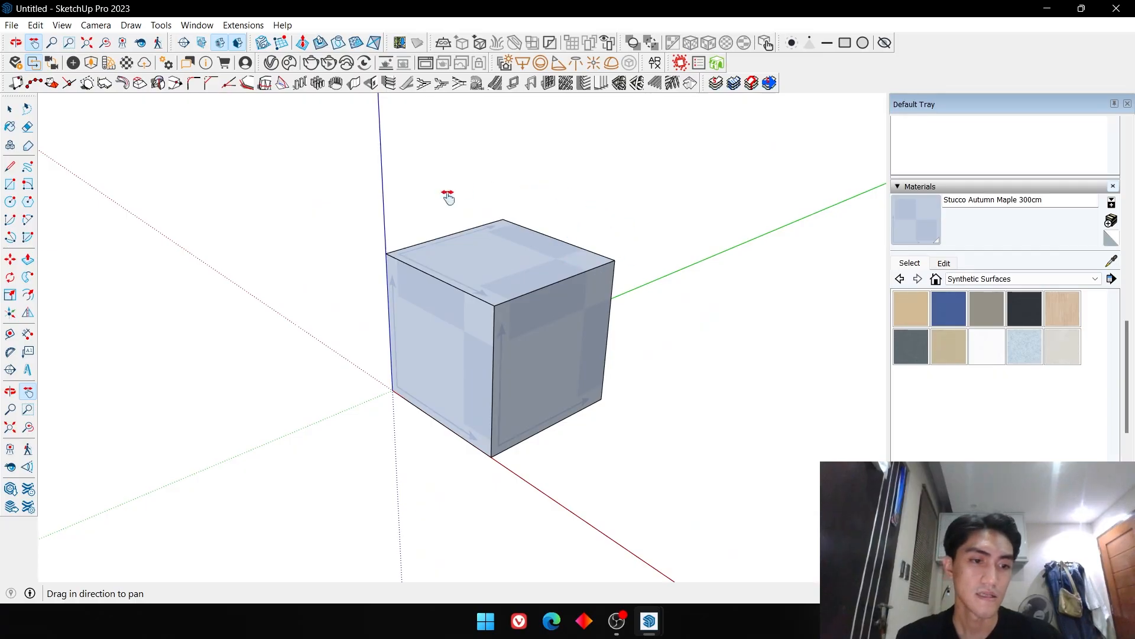
- Switch the SunLight's Custom Orientation on and back off, and set its Color Mode to Override
left_click(269, 64)
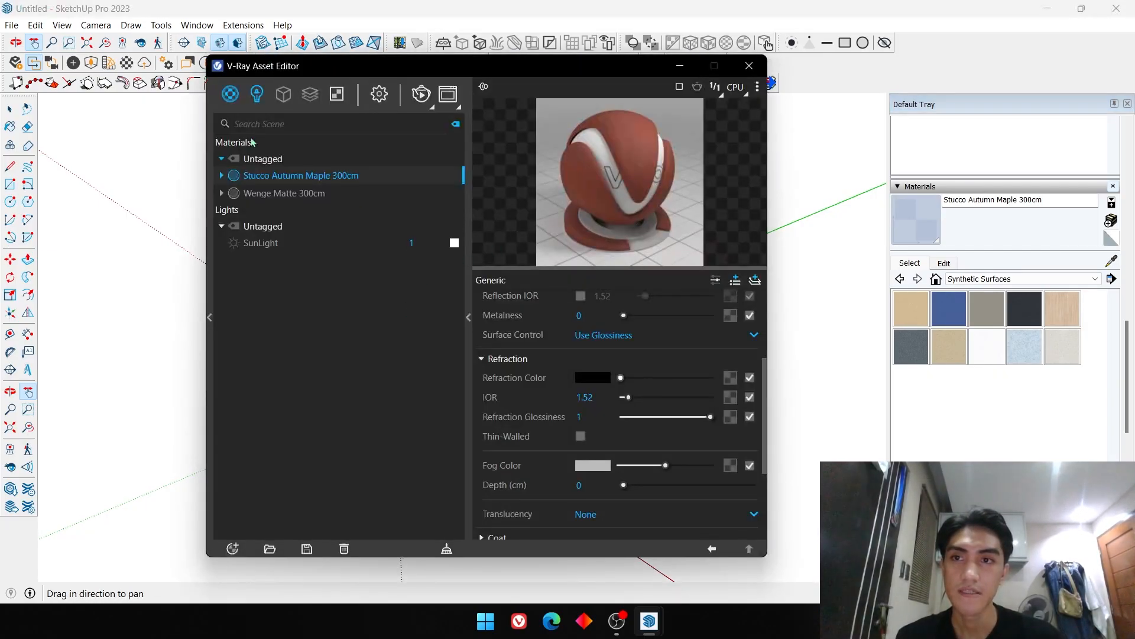
left_click(277, 244)
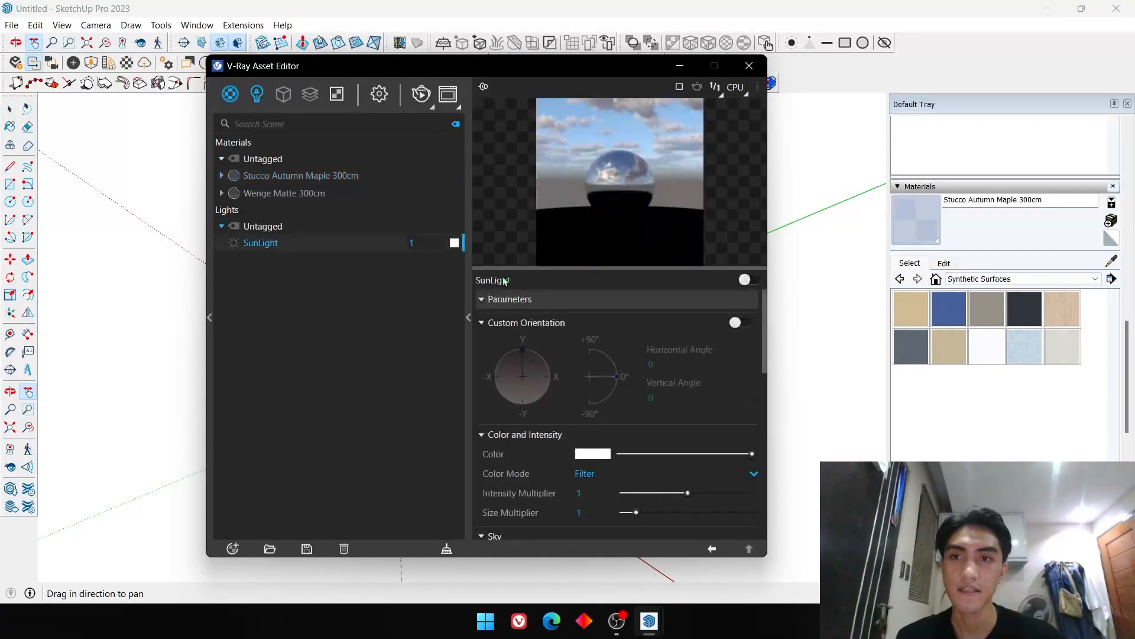
left_click(743, 323)
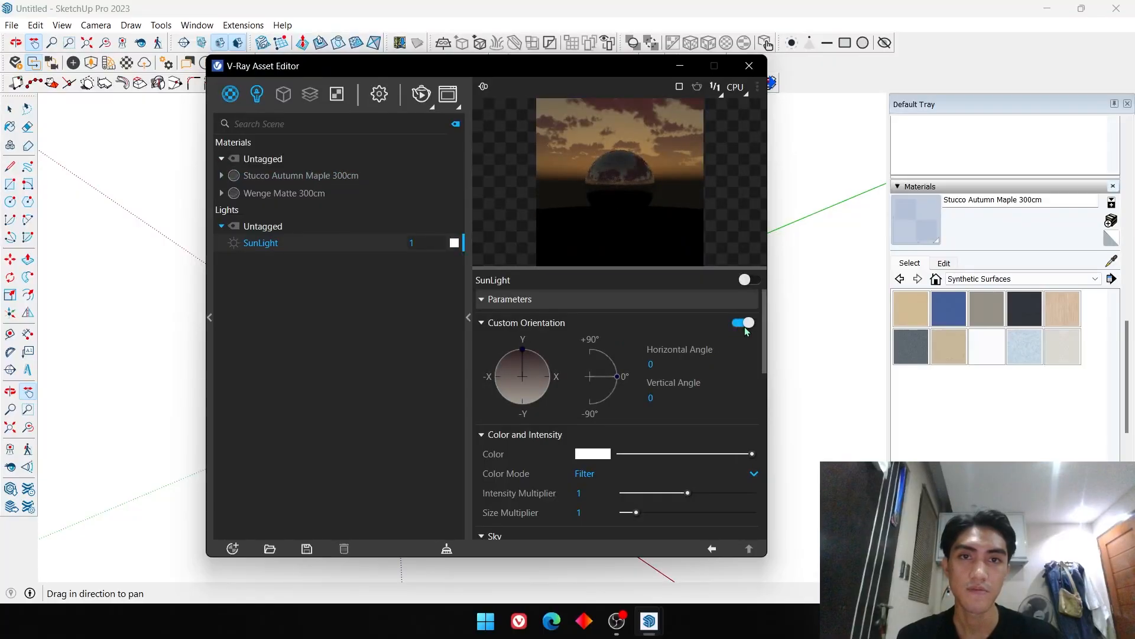
left_click(744, 323)
scroll(600, 332, "down", 3)
left_click(602, 329)
left_click(607, 386)
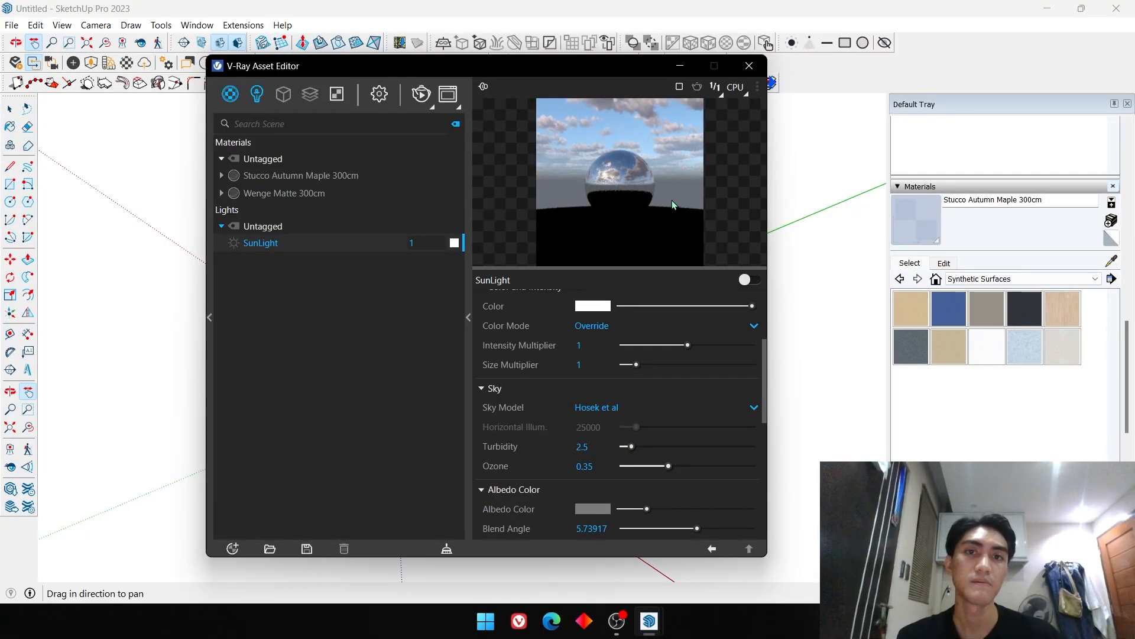
- Set the SunLight's Intensity Multiplier to 2 and put the Asset Editor away
left_click(581, 344)
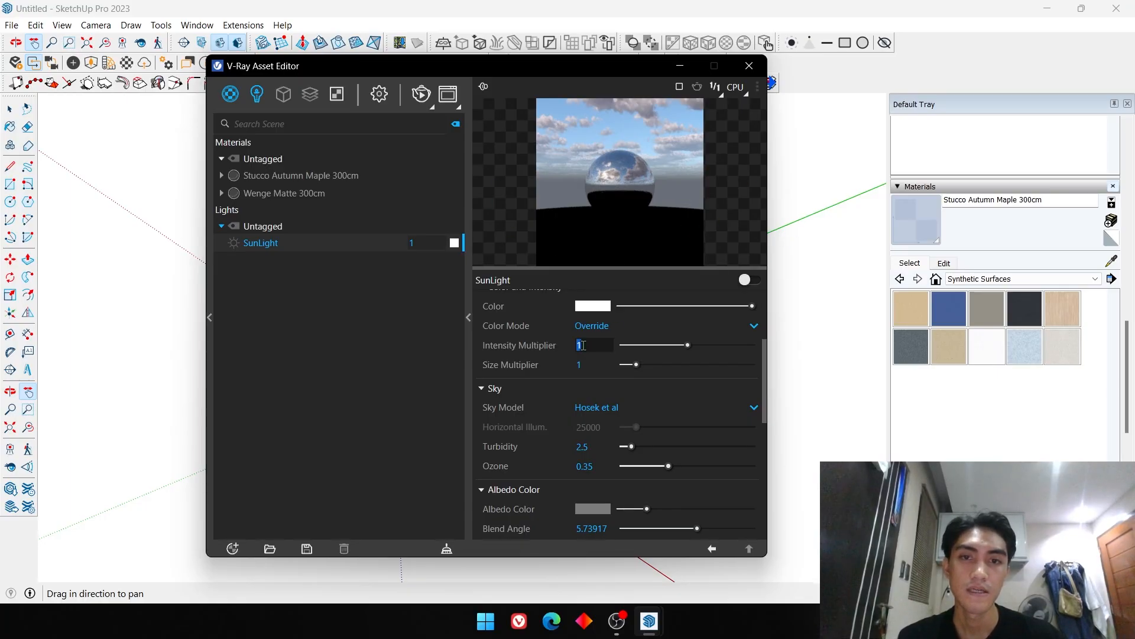
type("2")
key("Return")
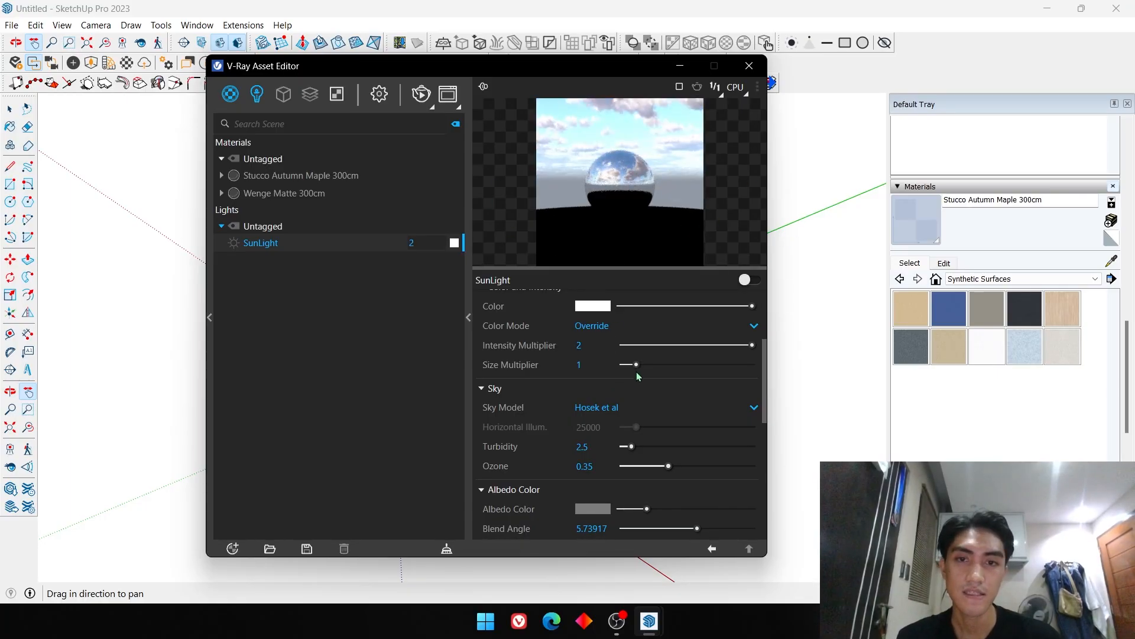
left_click(680, 65)
- Draw a ground rectangle beneath the cube, extending well beyond its base
key("r")
left_click(489, 396)
left_click(685, 109)
key("space")
middle_click_drag(685, 109, 613, 317)
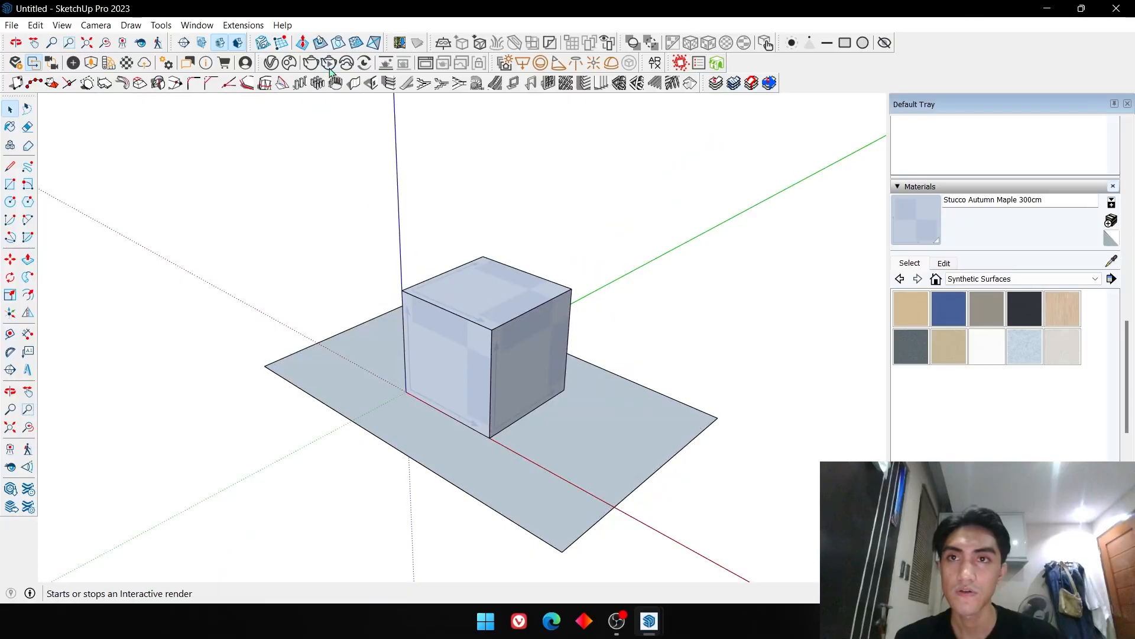
- Run an interactive render of the cube on its ground plane, stop it and close the frame buffer
left_click(329, 68)
left_click(914, 58)
left_click(1118, 11)
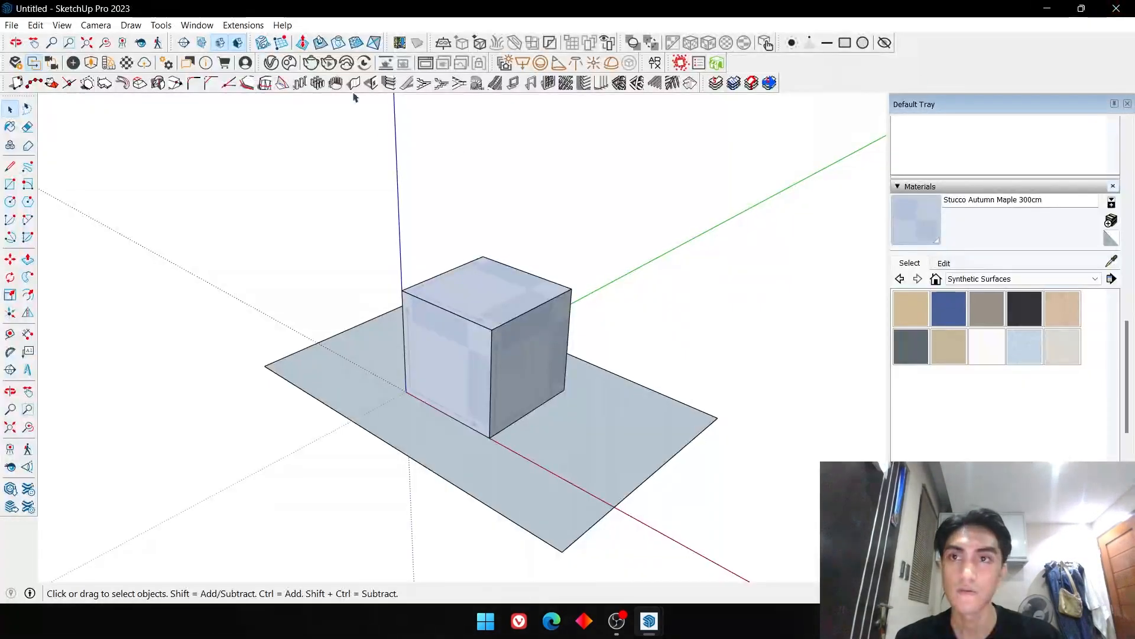
- Switch the SunLight on and start an interactive render of the cube on its ground plane
left_click(294, 65)
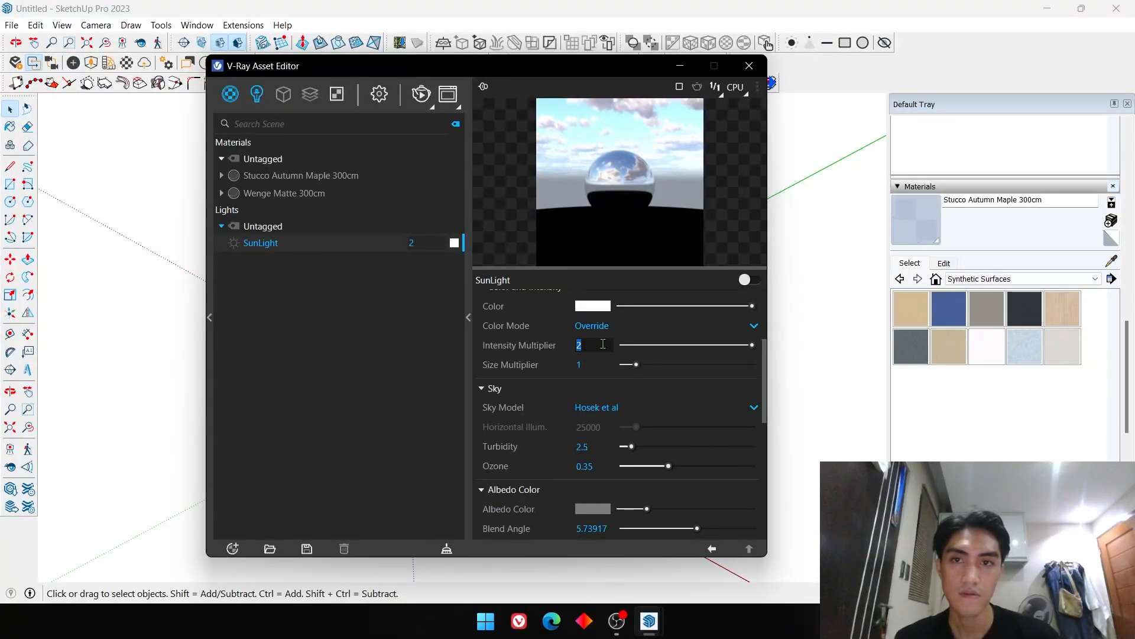
scroll(695, 358, "up", 3)
left_click(758, 280)
left_click(699, 87)
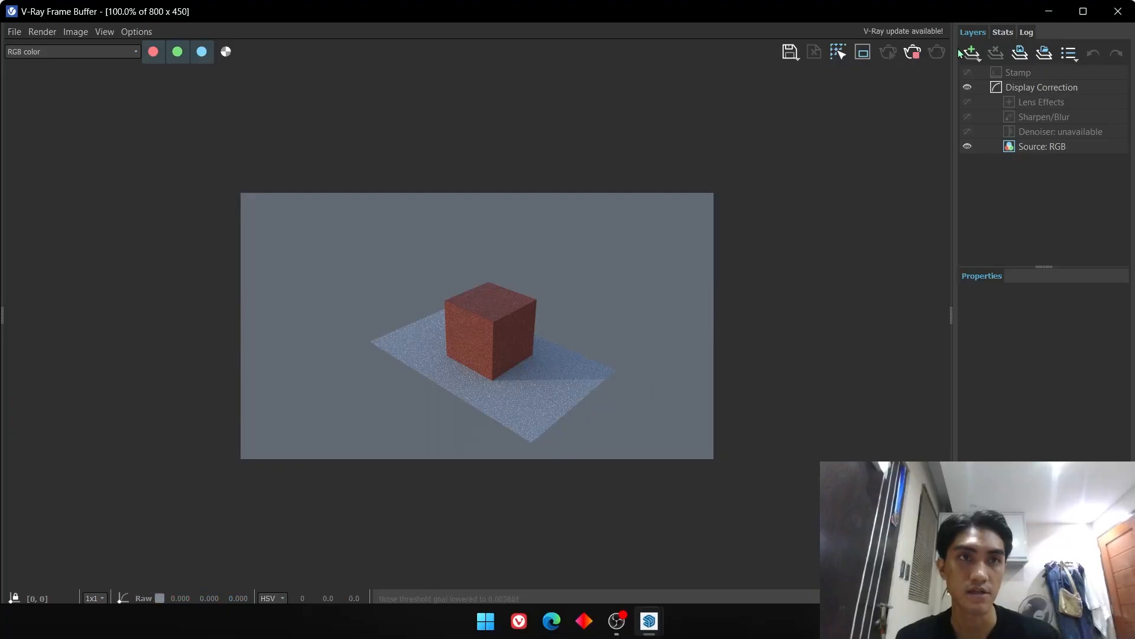
left_click(1049, 11)
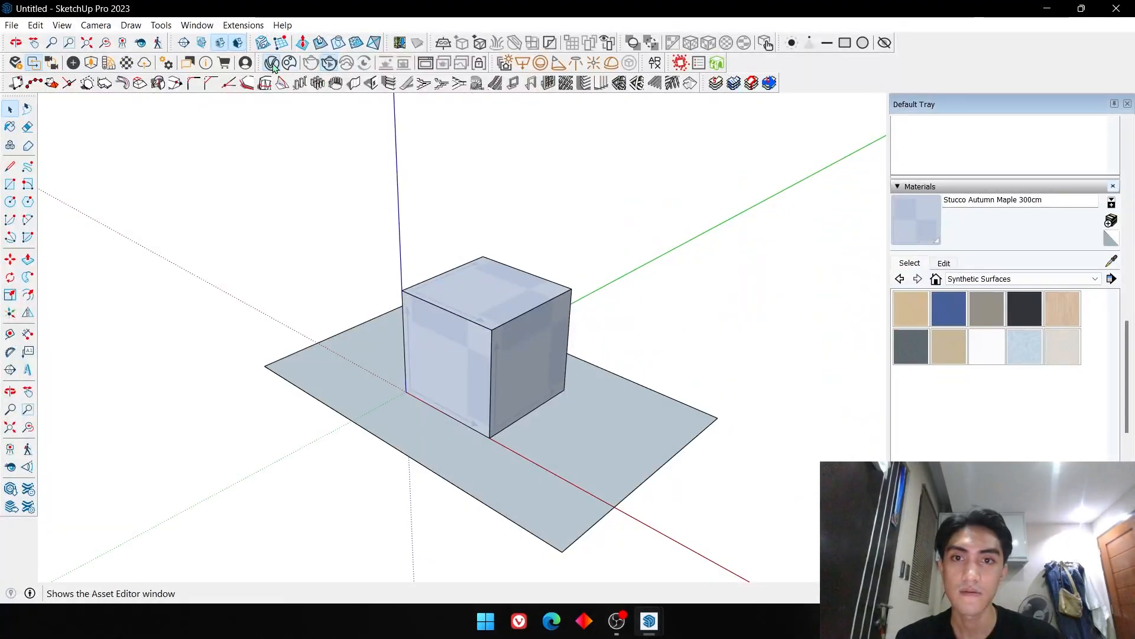
- Set the SunLight's Size Multiplier to 50, check the shadow in the running render, and stop the render
left_click(340, 65)
scroll(622, 446, "down", 3)
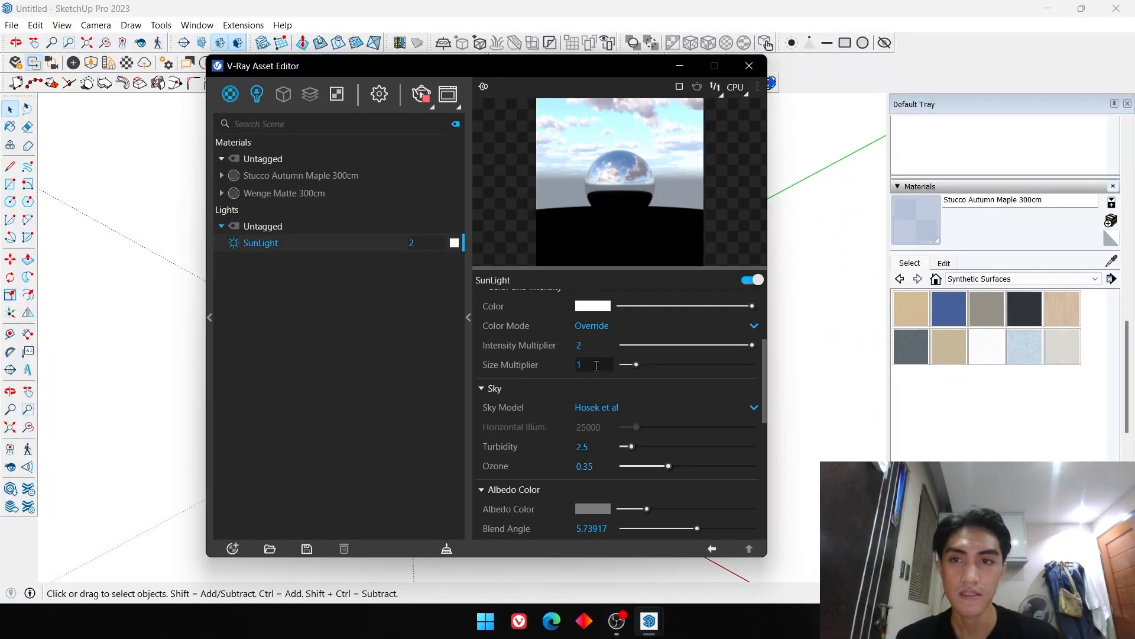
key("Return")
left_click(749, 66)
key("alt+Tab")
key("alt+Tab")
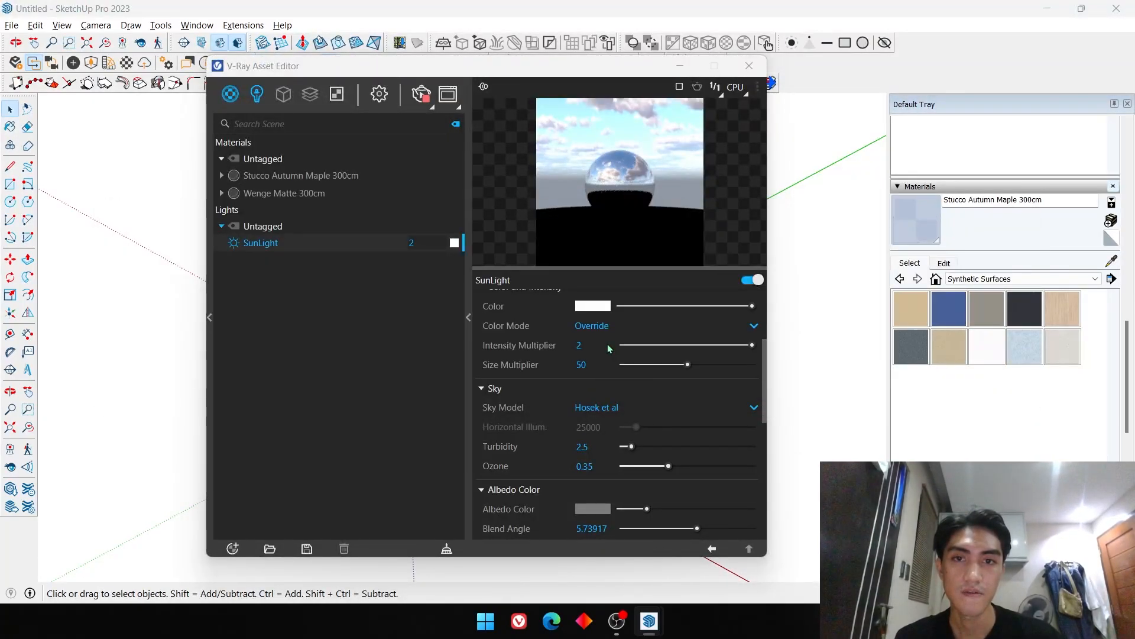
key("alt+Tab")
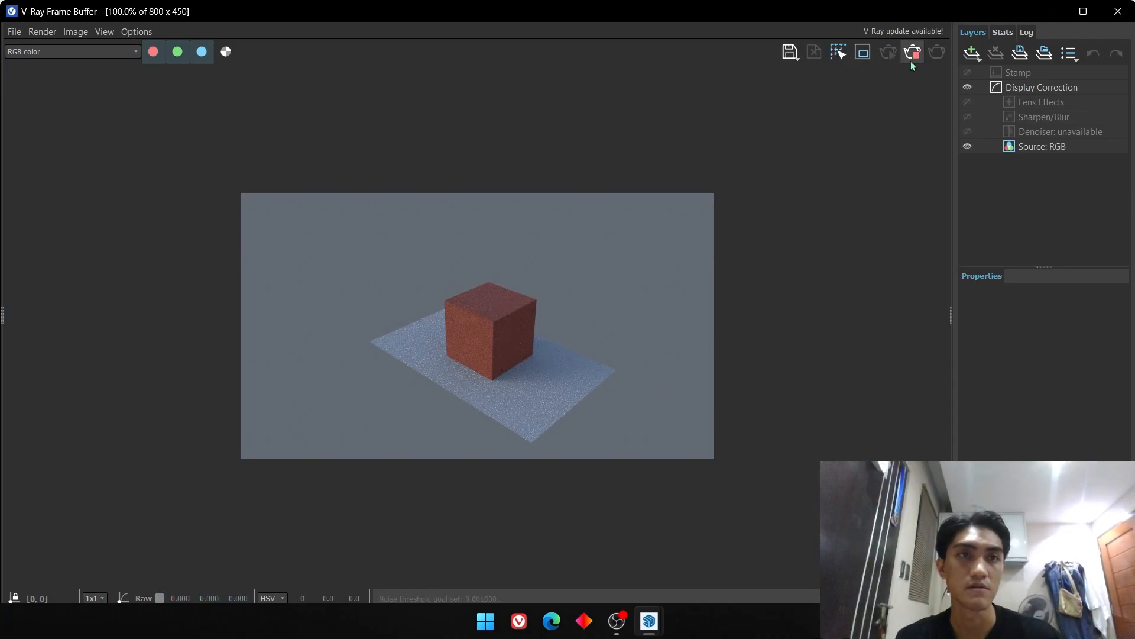
key("alt+Tab")
key("alt+Tab")
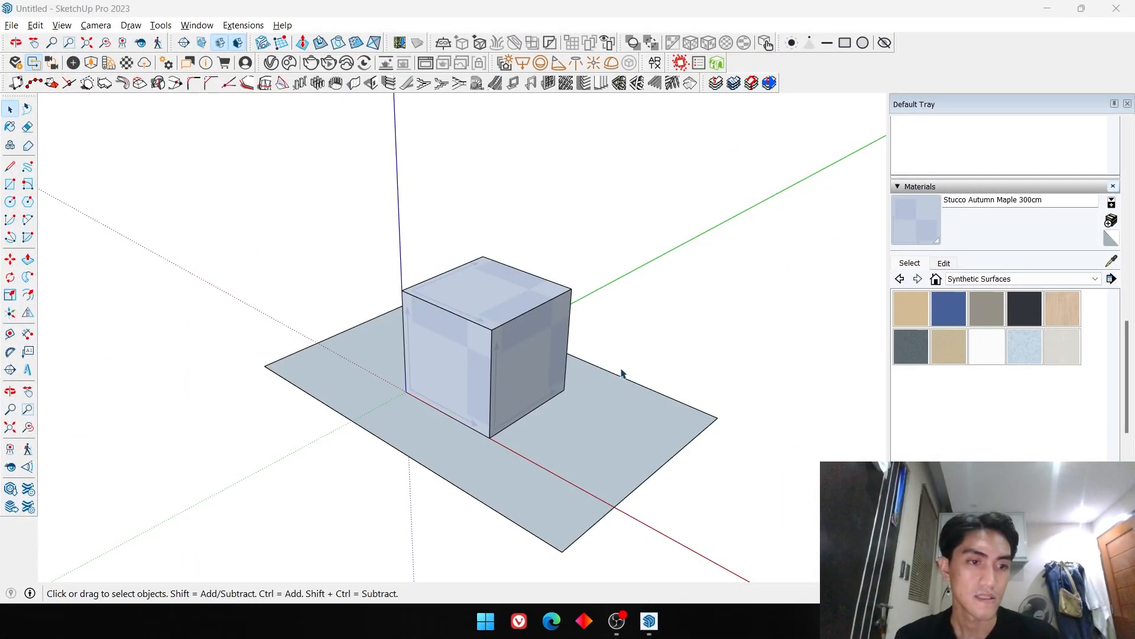
- Delete the ground rectangle beneath the cube
middle_click_drag(692, 372, 646, 350)
left_click(677, 404)
key("e")
left_click(320, 358)
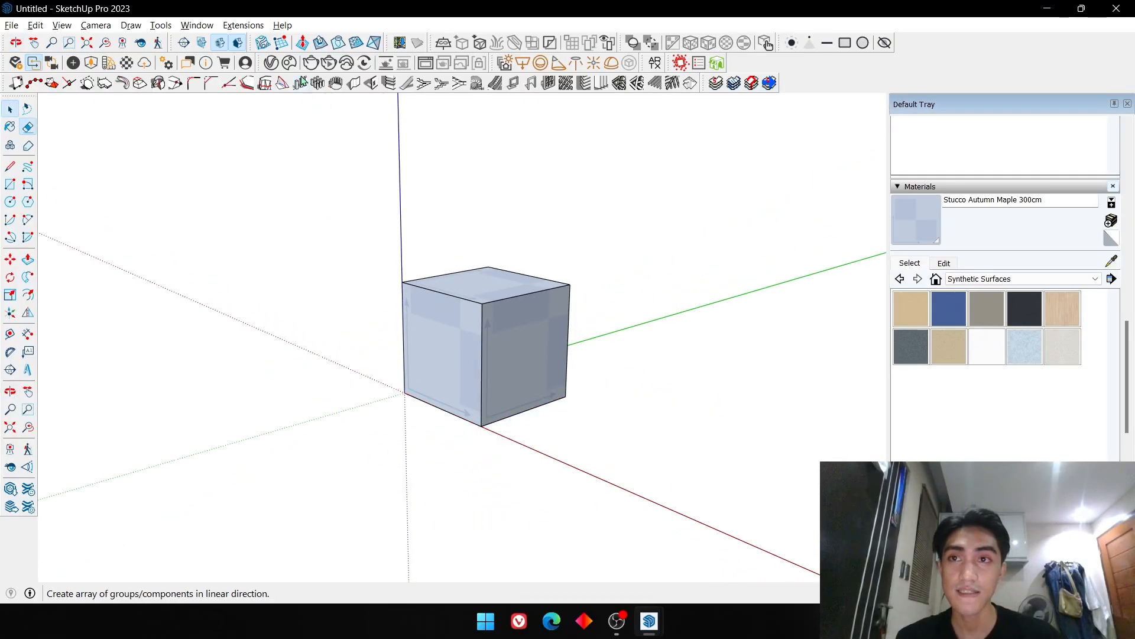
- Set the SunLight's clouds to Density 0.49, Variety 0.32, Cirrus Amount 0.26, Offset X -312.64 m and Offset Y -110.34 m
left_click(715, 82)
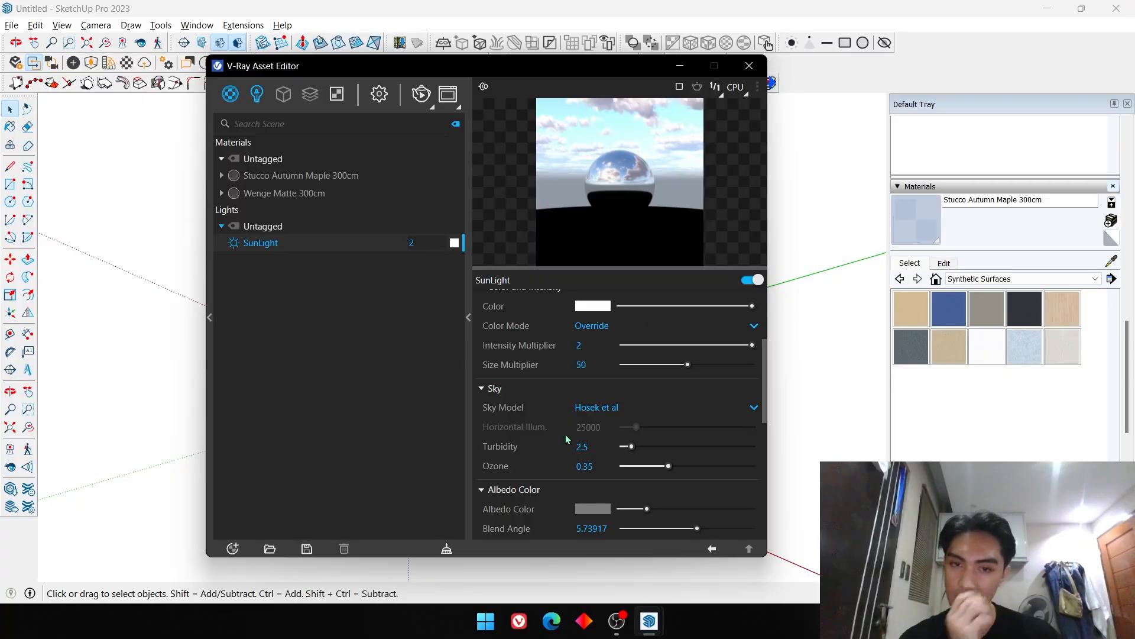
scroll(567, 429, "down", 5)
scroll(565, 438, "up", 8)
scroll(539, 423, "down", 5)
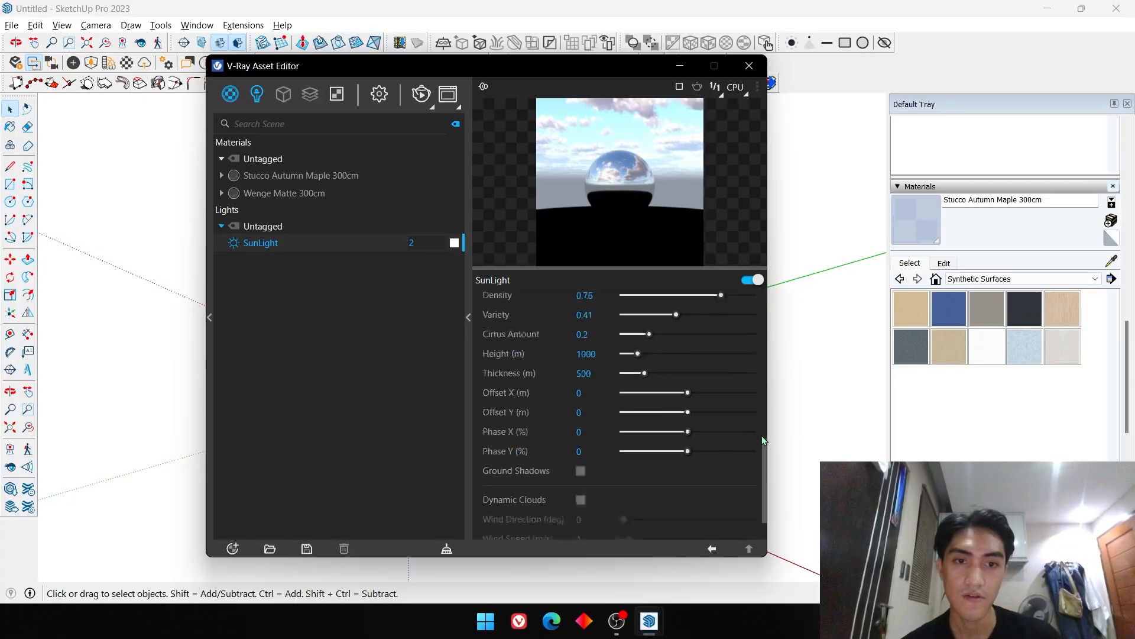
left_click_drag(694, 448, 656, 482)
scroll(650, 481, "down", 5)
scroll(679, 384, "up", 5)
scroll(684, 405, "down", 5)
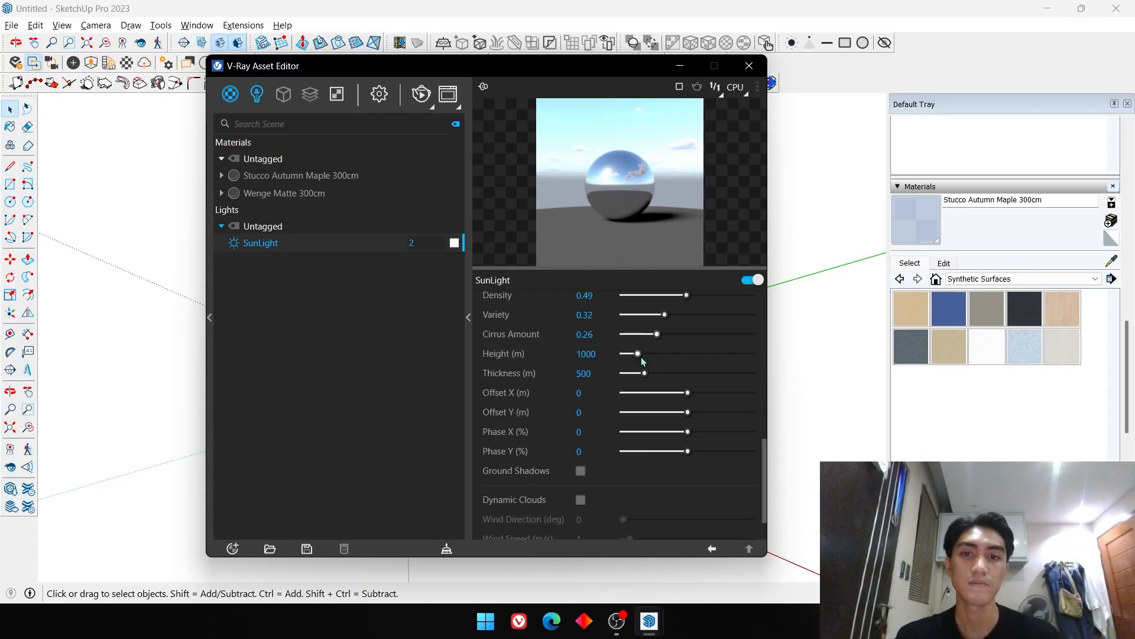
left_click_drag(693, 396, 683, 421)
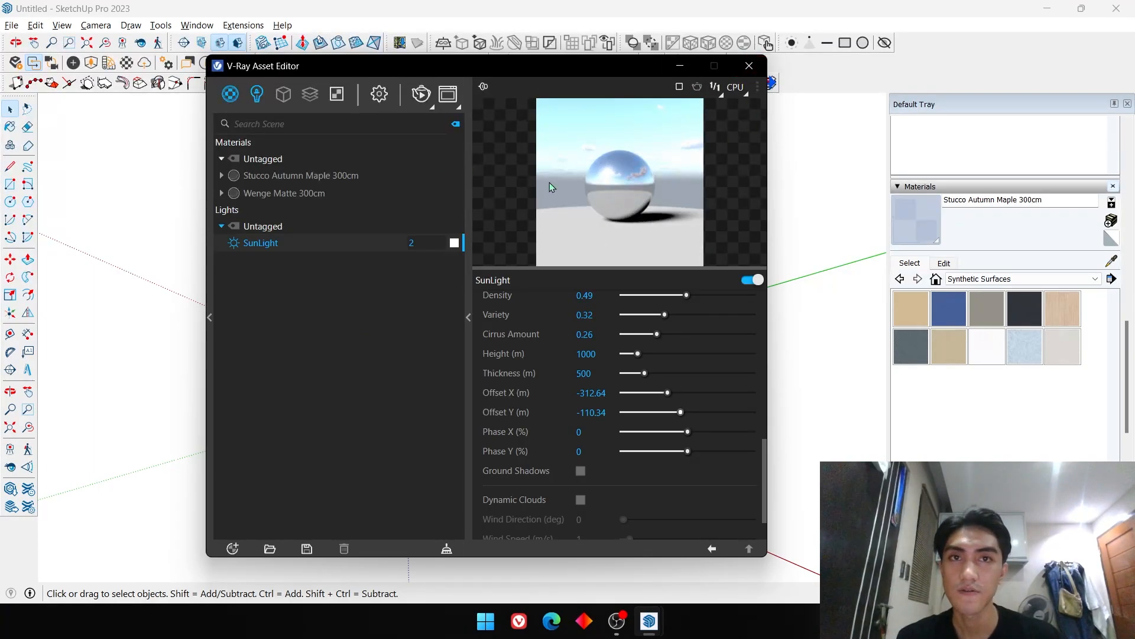
left_click(749, 66)
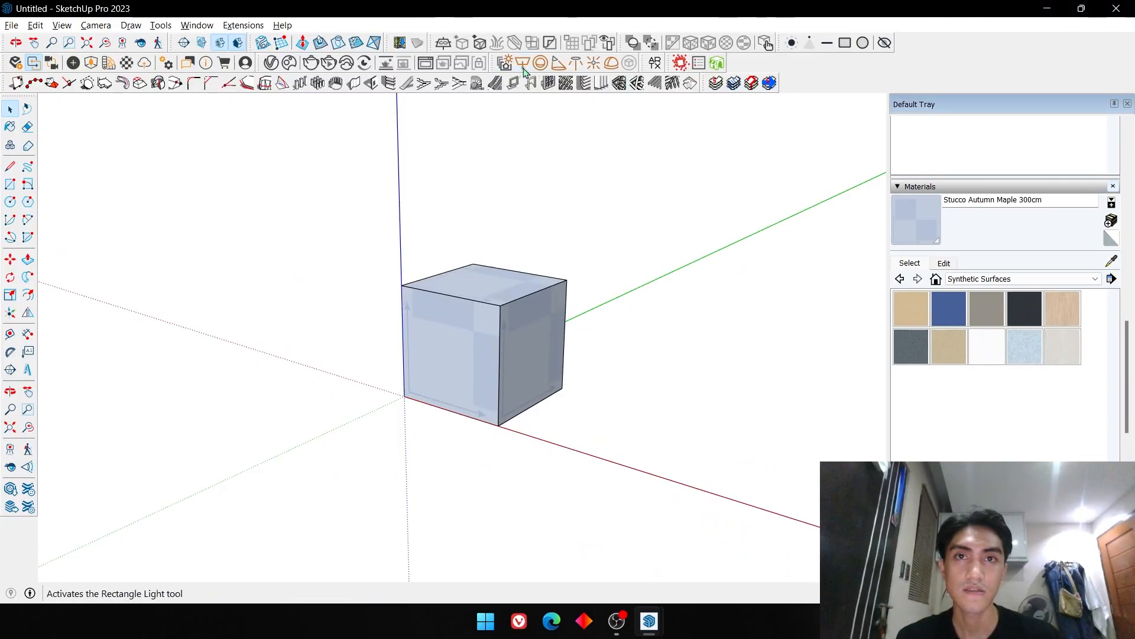
- Place a Dome Light in the empty space beside the cube and load golden_gate_hills_8k.hdr as its texture
left_click(615, 72)
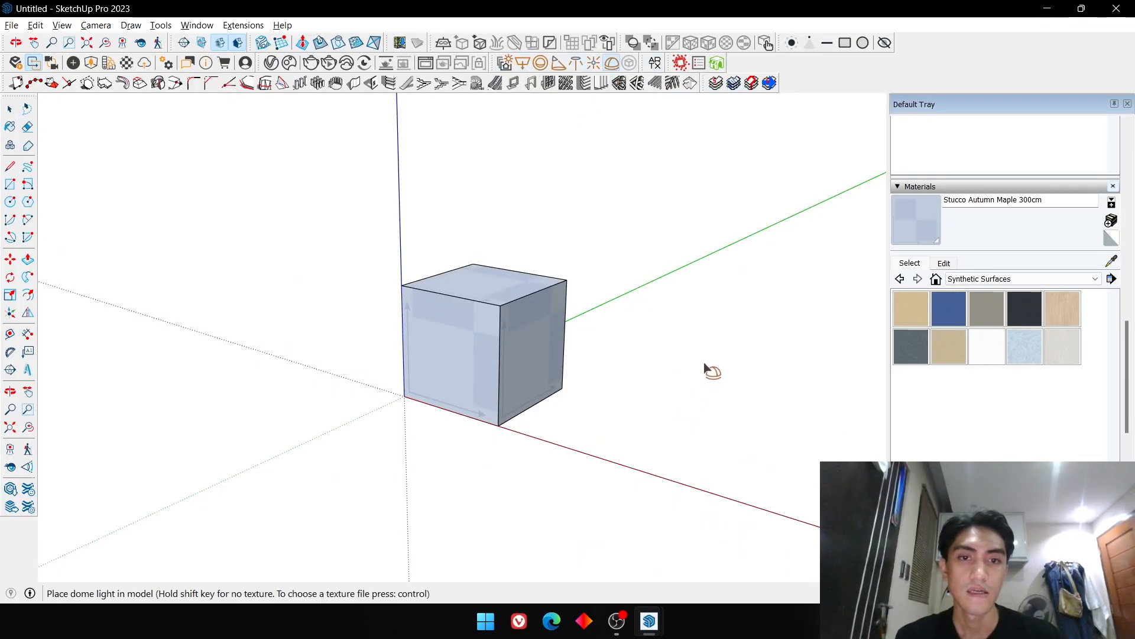
left_click(705, 359)
left_click(301, 84)
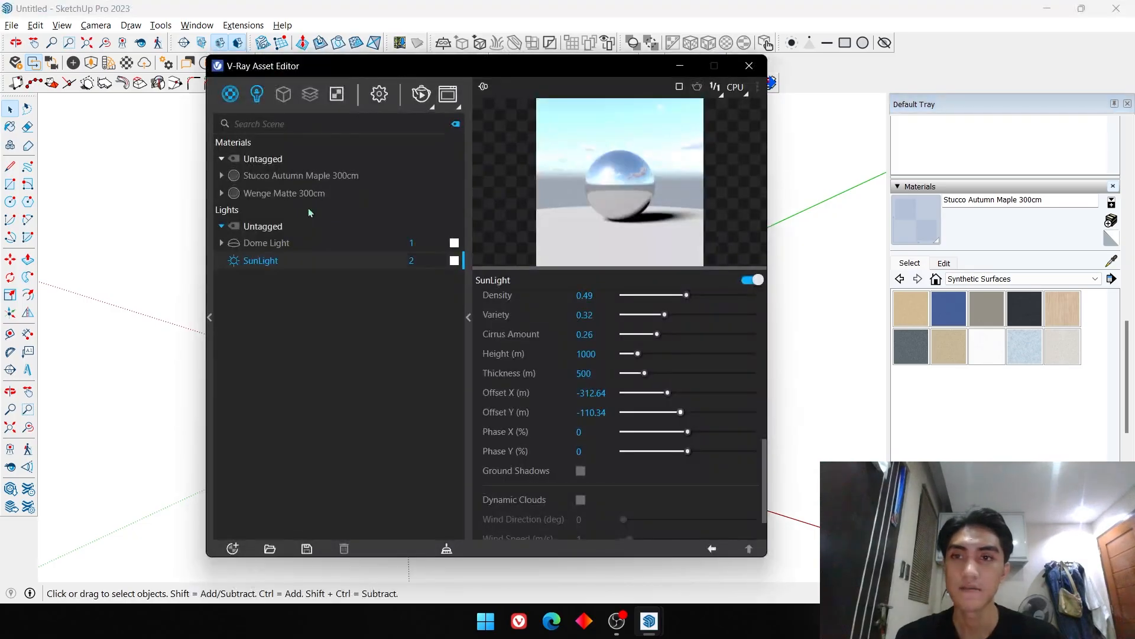
left_click(278, 243)
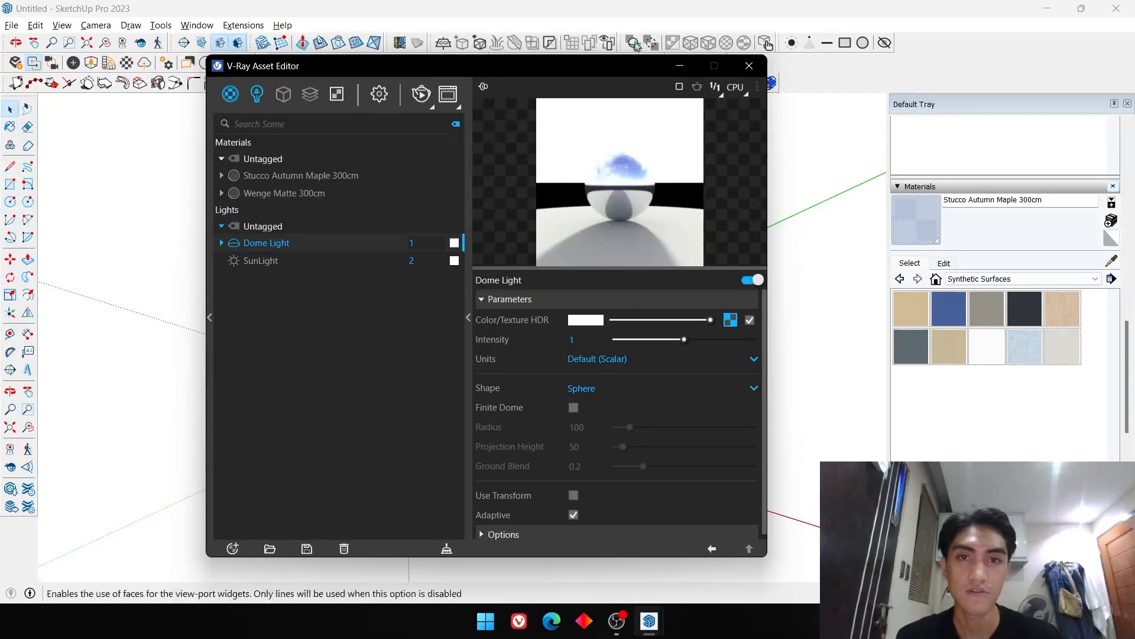
left_click(730, 320)
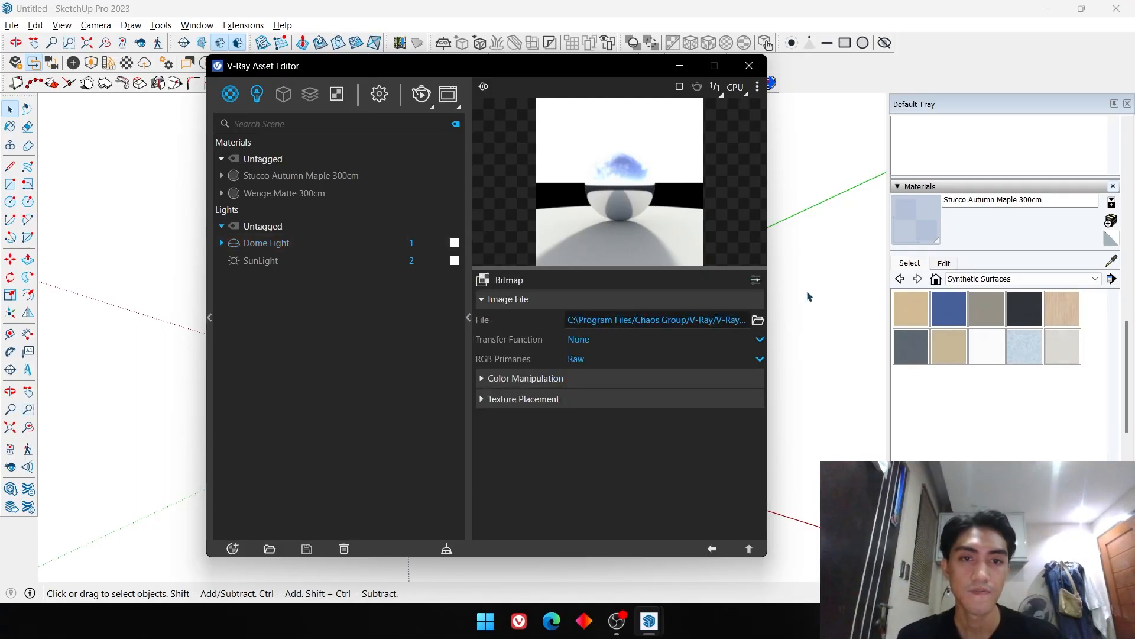
left_click(757, 321)
left_click(464, 196)
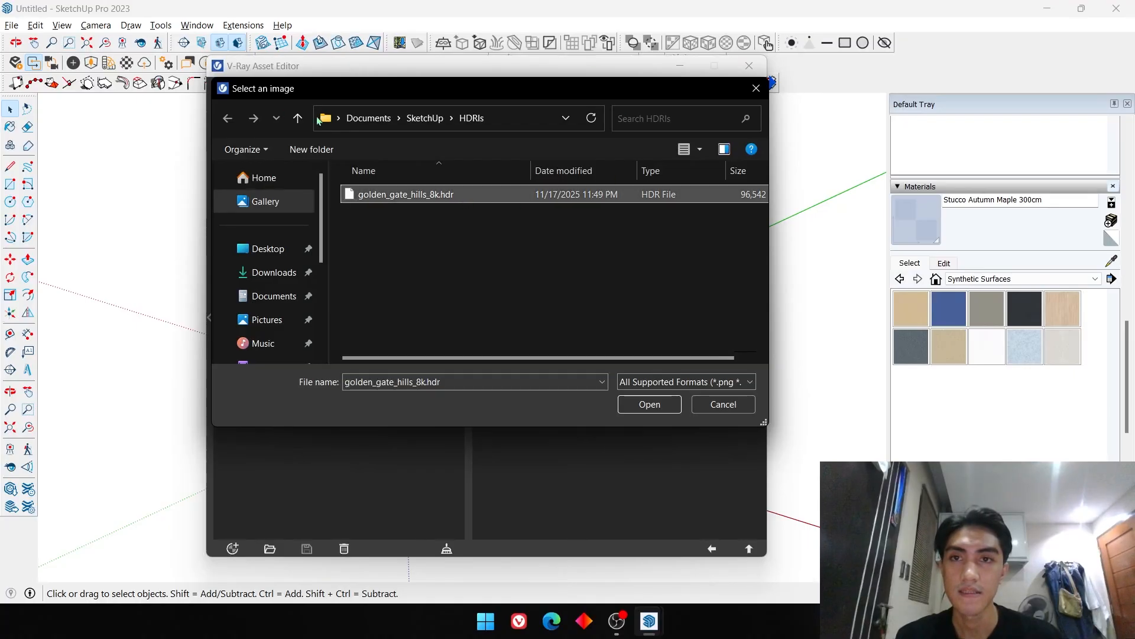
left_click(650, 405)
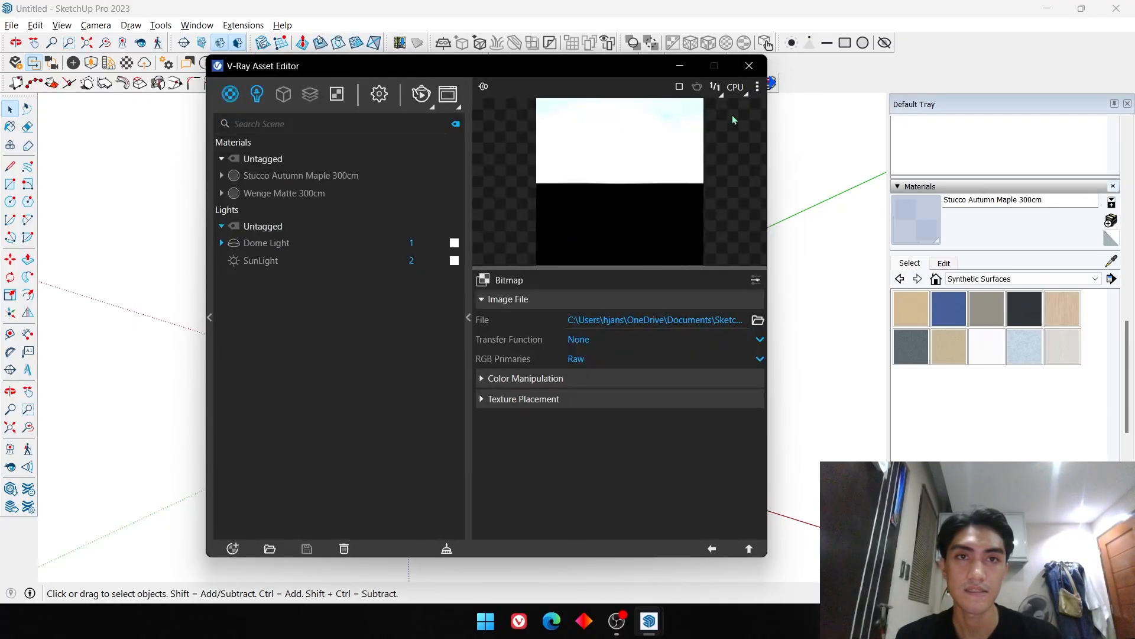
left_click(432, 247)
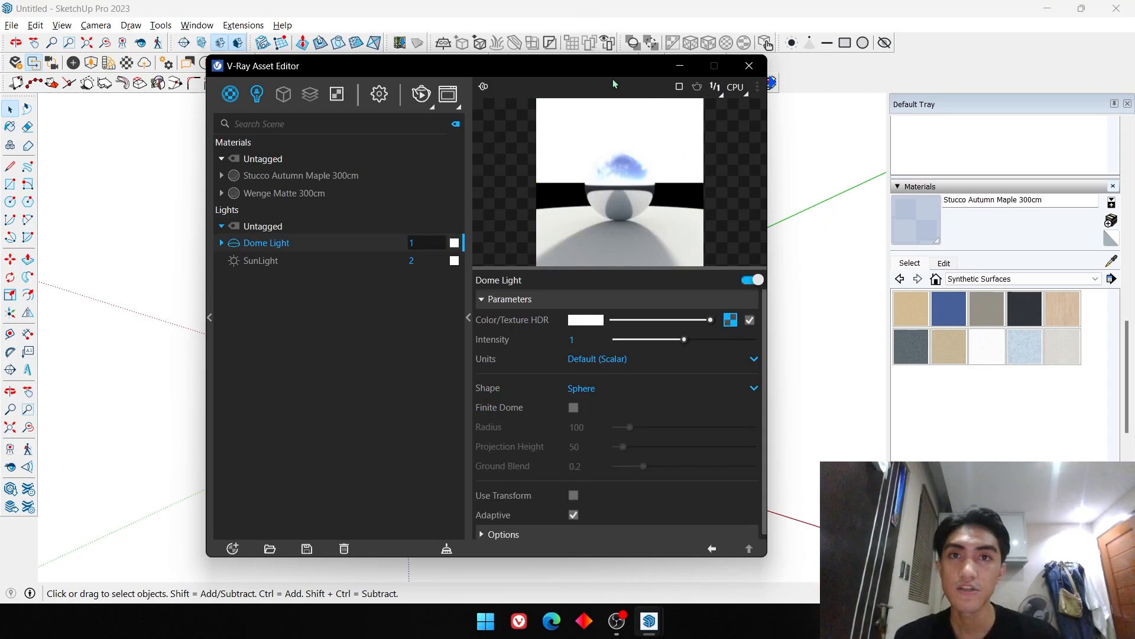
- Preview the cube under the HDR dome light in an interactive render and close the frame buffer
left_click(680, 66)
left_click(336, 64)
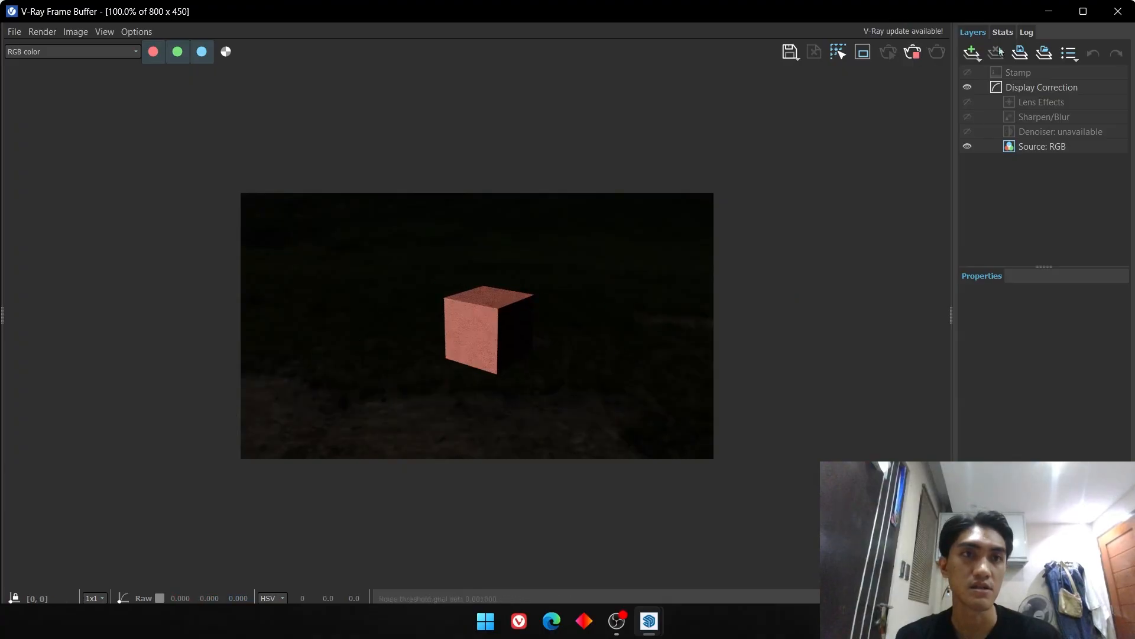
left_click(1118, 11)
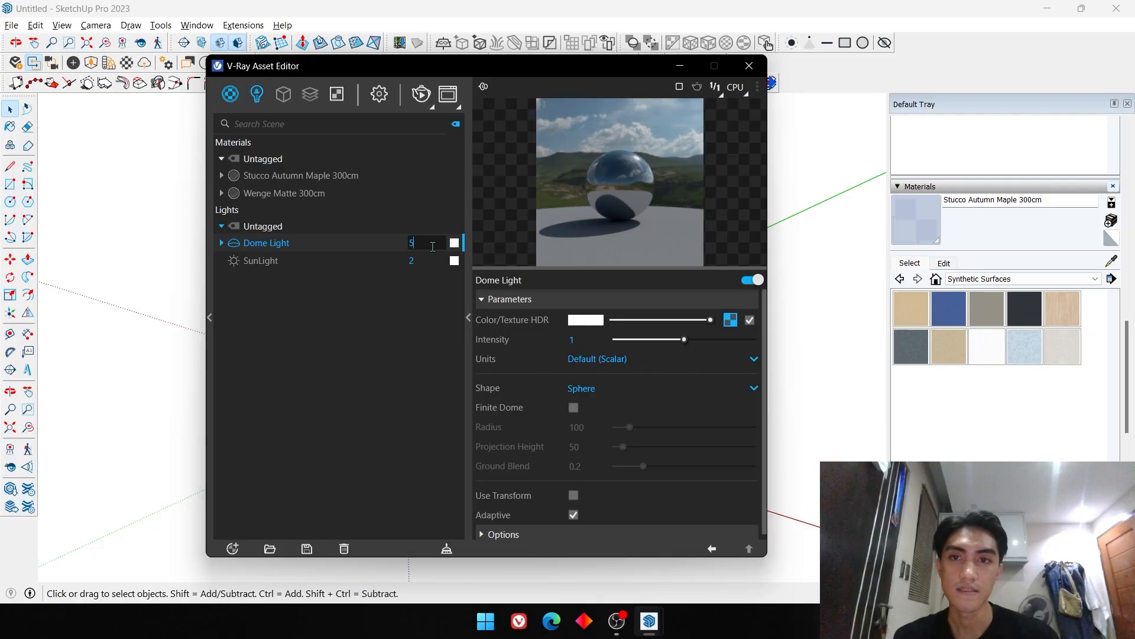
- Set the Dome Light's intensity to 5, render the cube interactively again and close the frame buffer
left_click(680, 65)
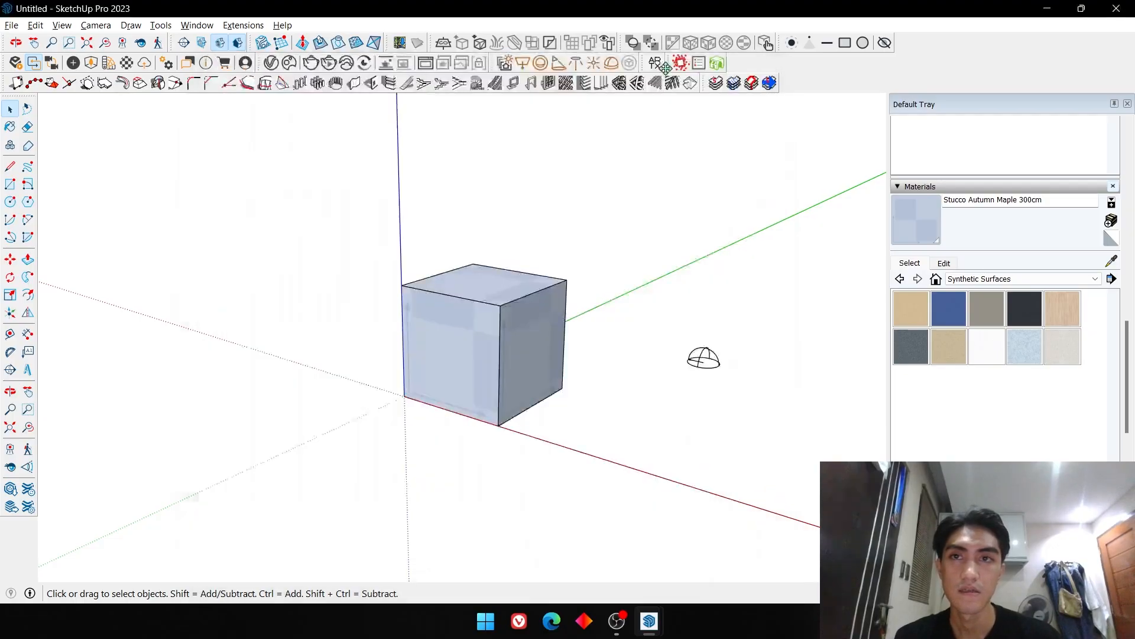
left_click(333, 63)
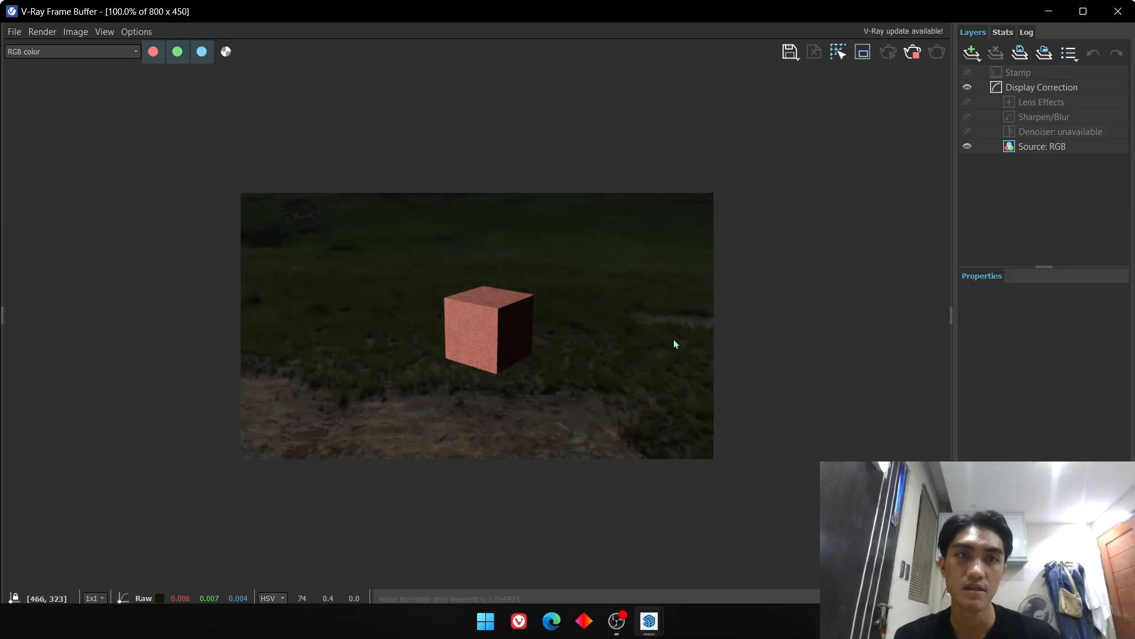
left_click(1117, 11)
- Place a Rectangle Light over the cube's front face, facing outward
middle_click_drag(684, 309, 771, 357, "shift")
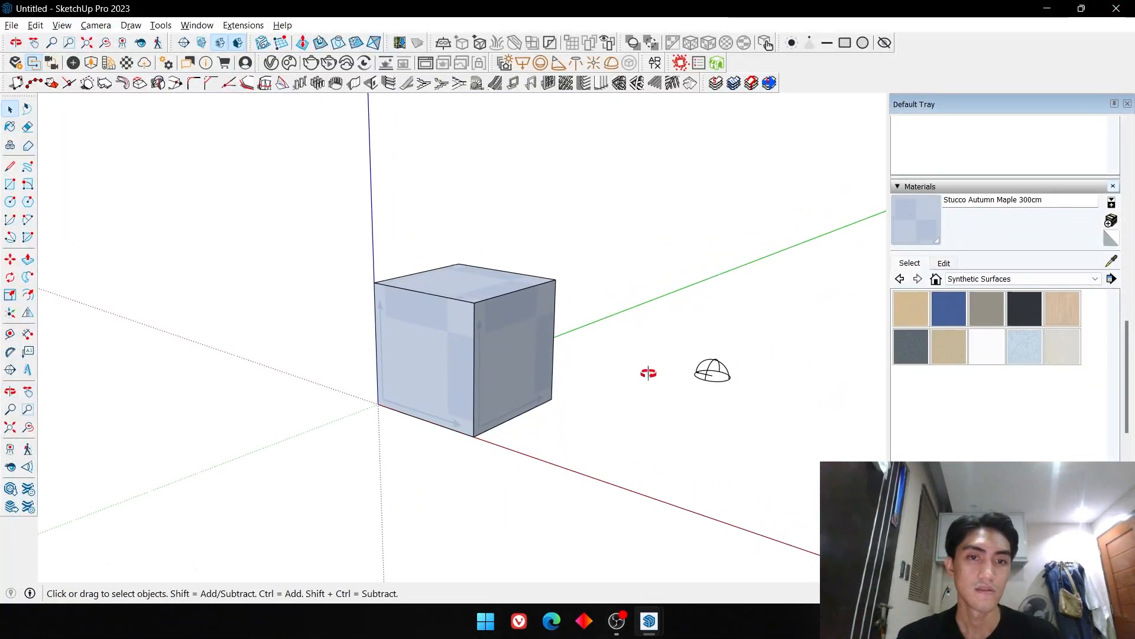
middle_click_drag(649, 374, 645, 380)
middle_click_drag(644, 379, 636, 386, "shift")
key("t")
middle_click_drag(590, 436, 532, 266, "shift")
key("space")
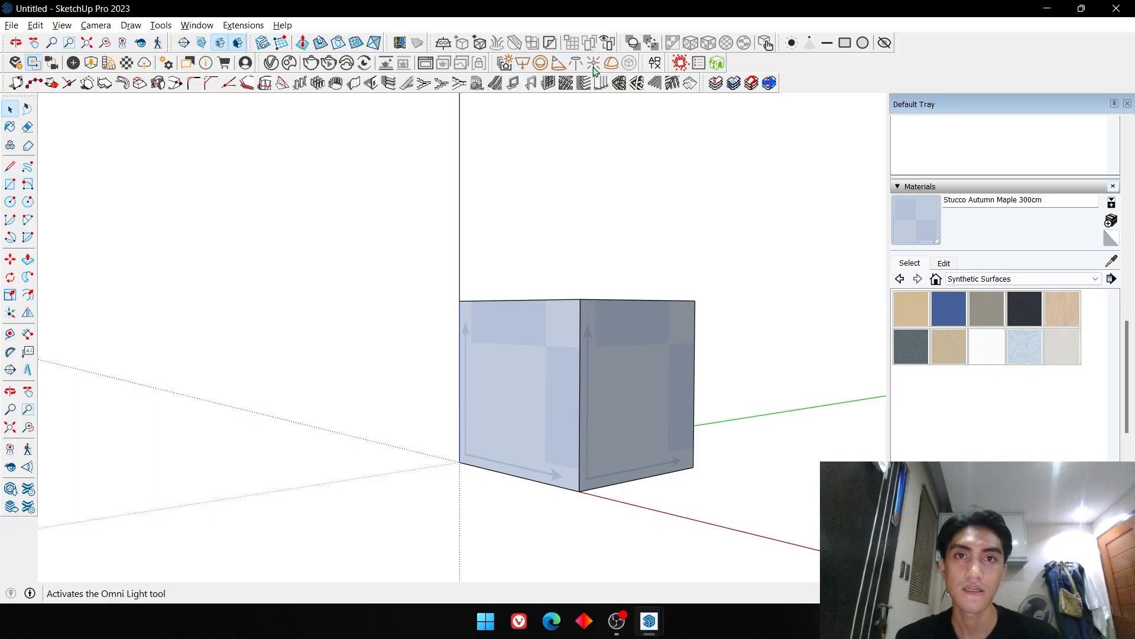
left_click(522, 62)
left_click(478, 390)
left_click(582, 494)
middle_click_drag(582, 494, 533, 418)
key("space")
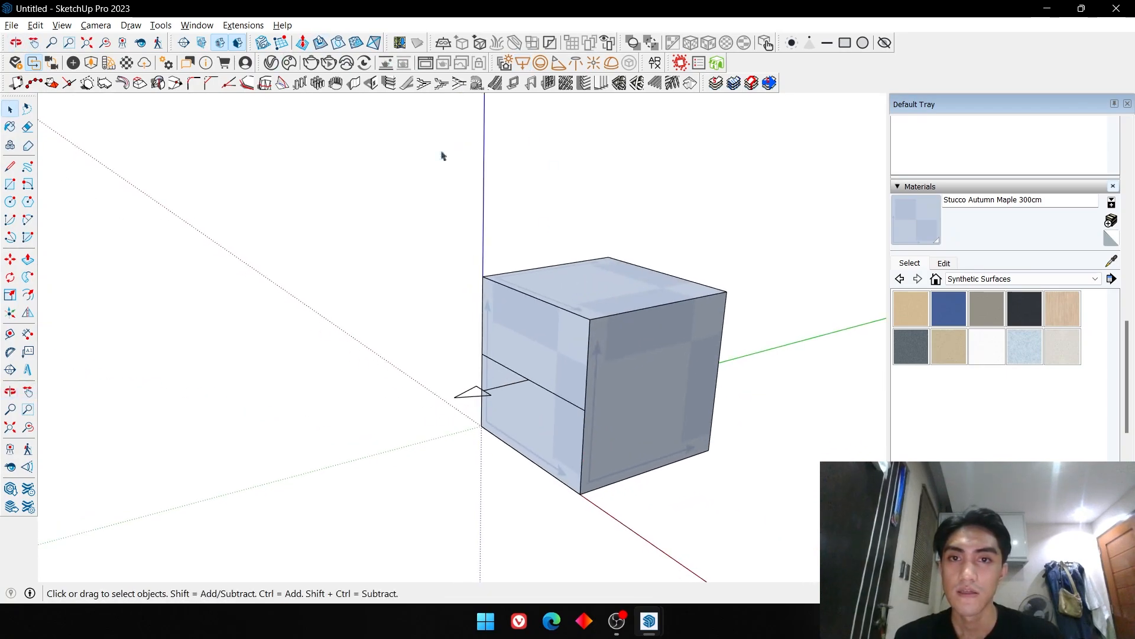
- Try to move the Rectangle Light from its upper corner on the cube's front face, and undo the move
scroll(567, 362, "up", 5)
left_click(466, 463)
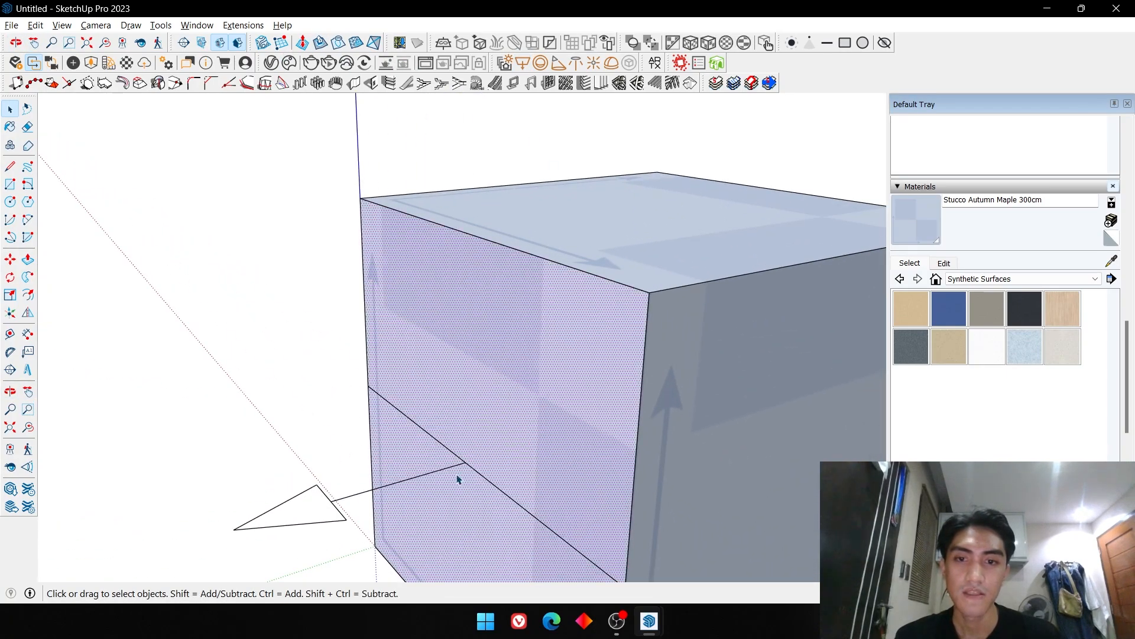
middle_click_drag(455, 473, 423, 474)
key("ctrl+a")
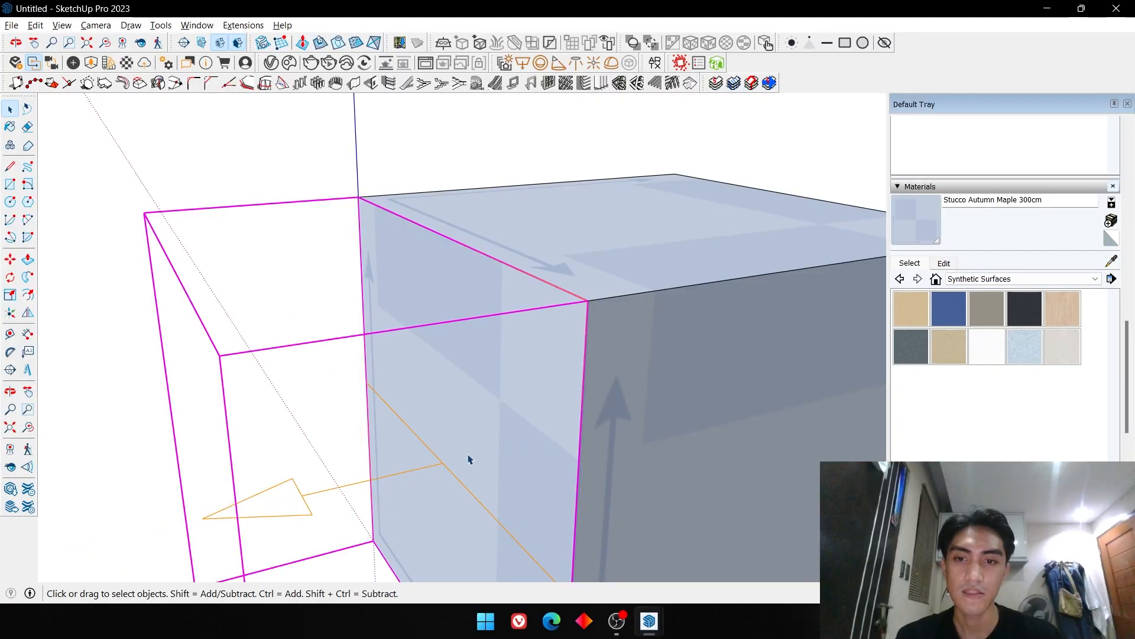
key("m")
left_click(592, 304)
left_click(603, 296)
key("ctrl+z")
key("space")
middle_click_drag(570, 148, 566, 148, "shift")
scroll(557, 180, "down", 2)
scroll(557, 190, "down", 3)
middle_click_drag(481, 279, 520, 260, "shift")
left_click(342, 101)
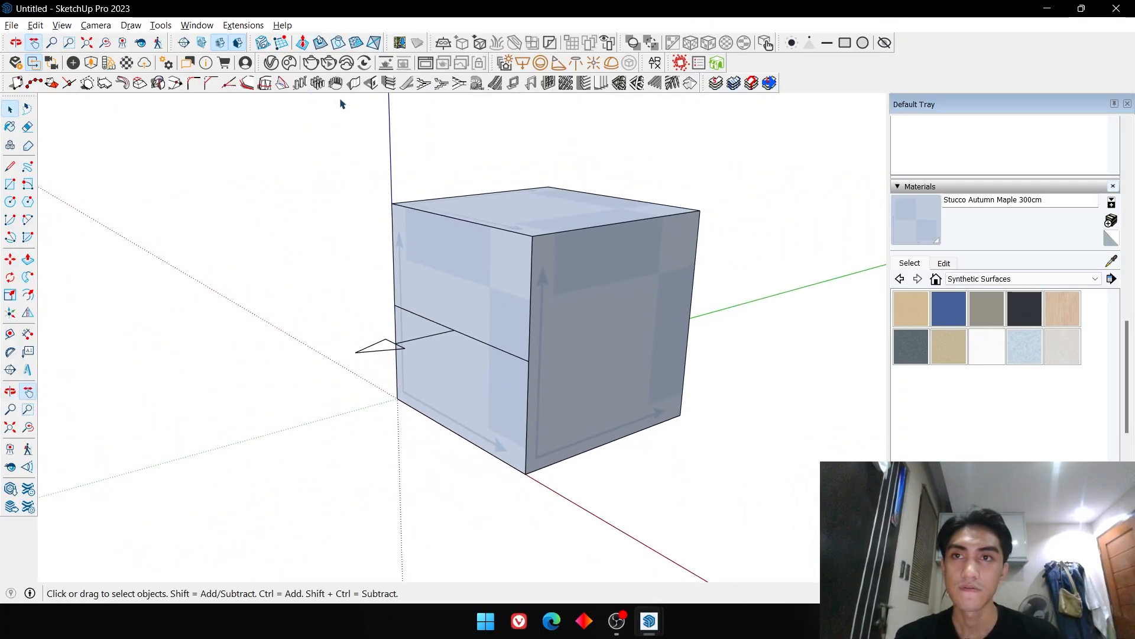
- Set the Rectangle Light's intensity to 300 and expand its Options to review them
left_click(270, 64)
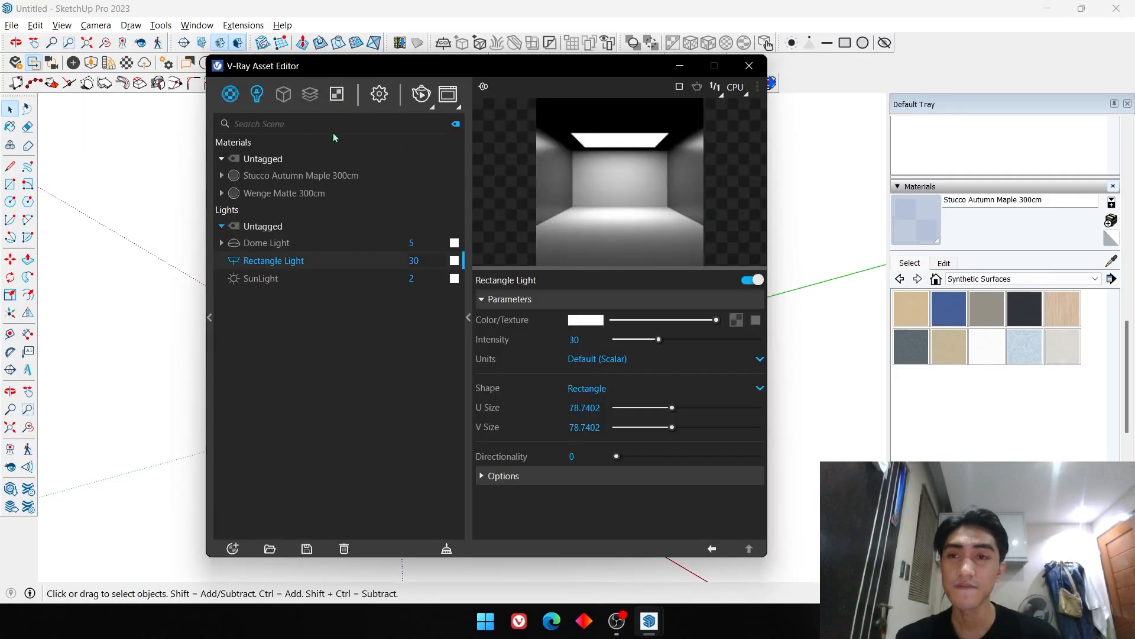
left_click(257, 94)
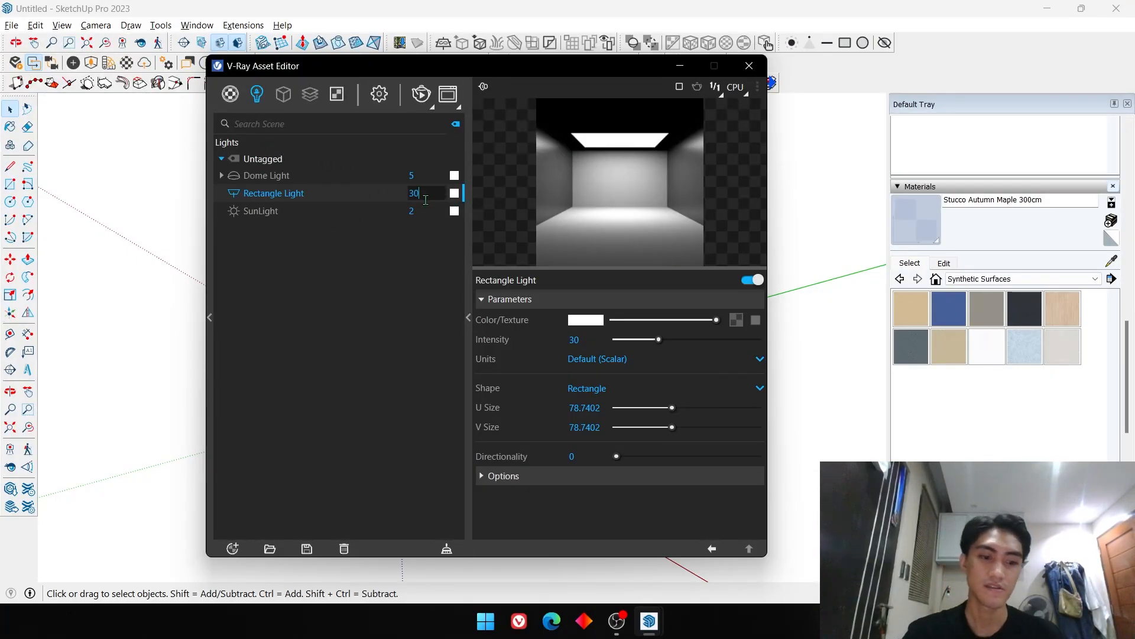
key("Return")
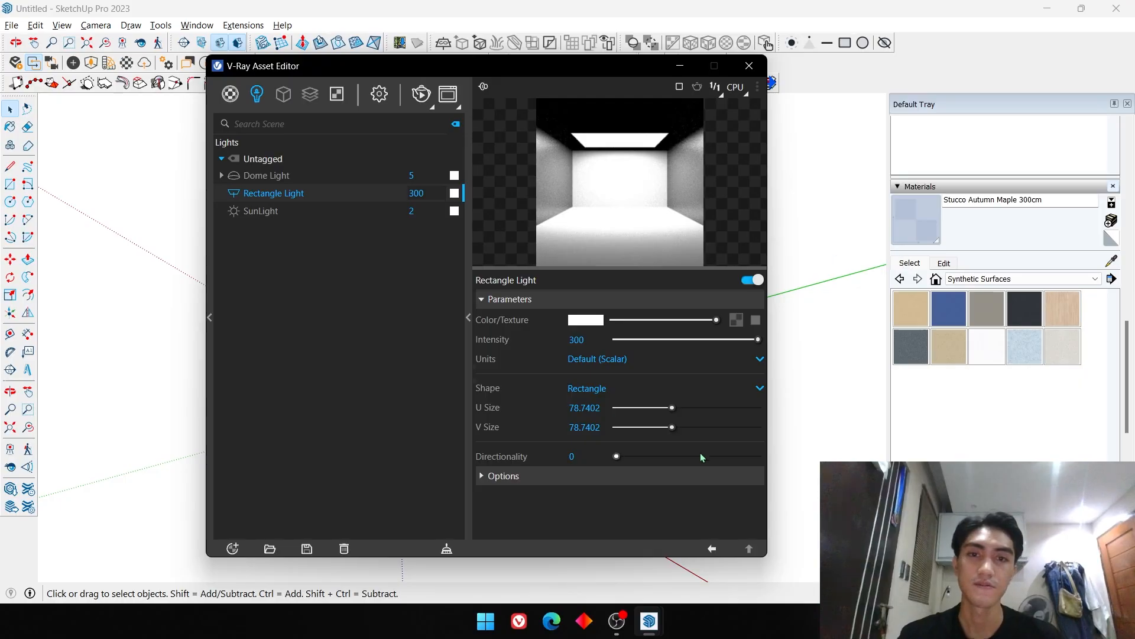
left_click(572, 470)
scroll(572, 470, "down", 3)
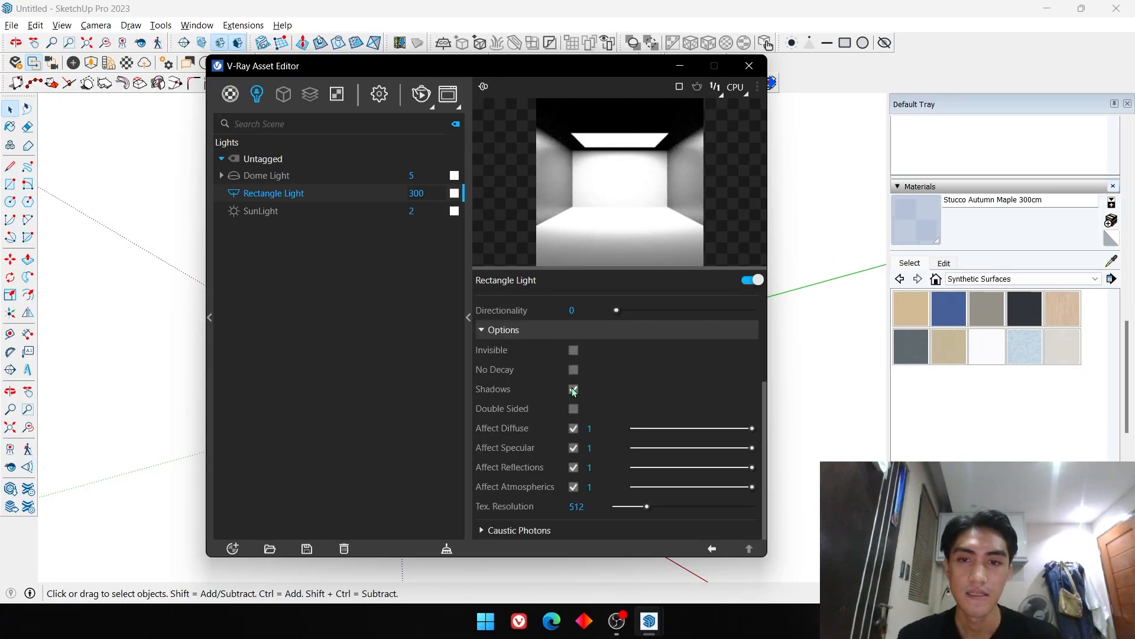
scroll(719, 337, "up", 3)
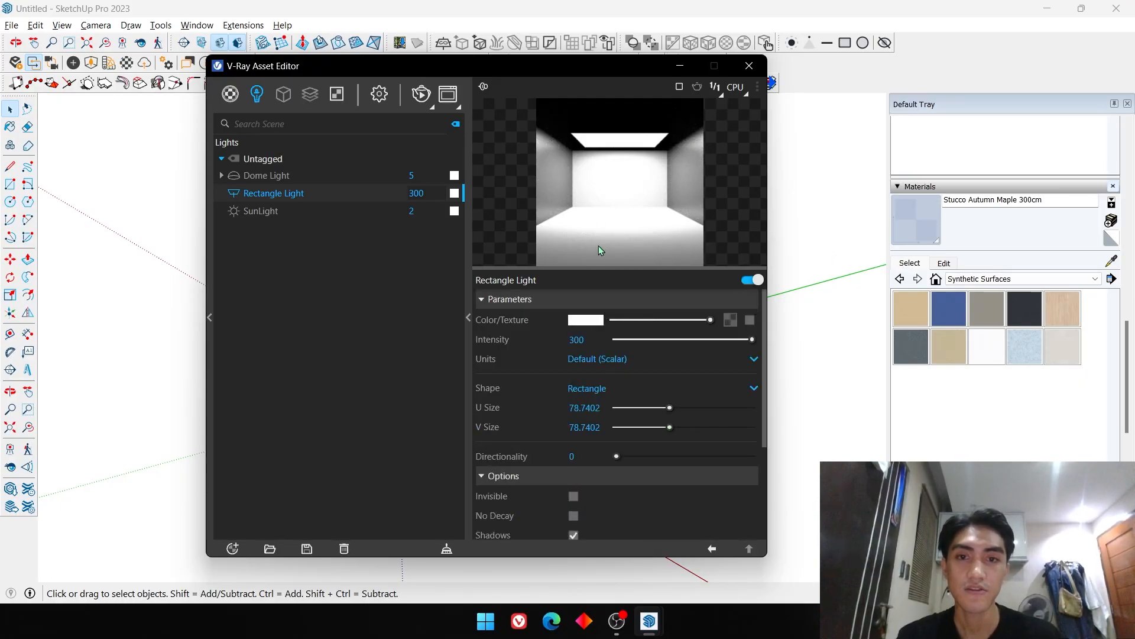
- Make the Rectangle Light invisible, set its colour to a muted red (R 0.675, G 0.245, B 0.245) and close the editor
left_click(576, 500)
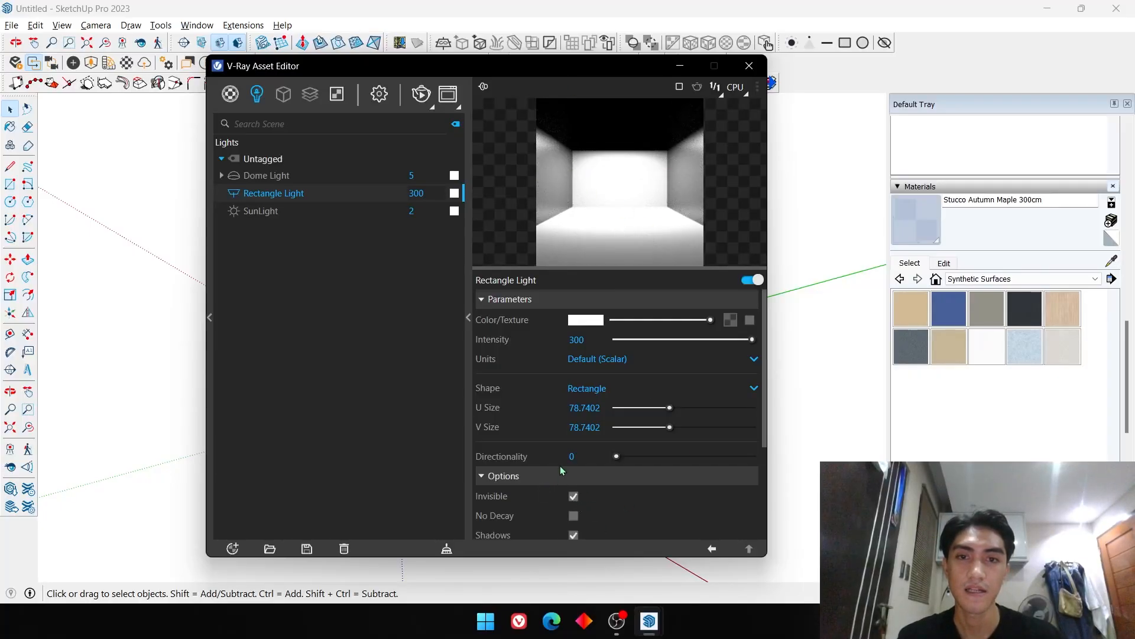
left_click(592, 325)
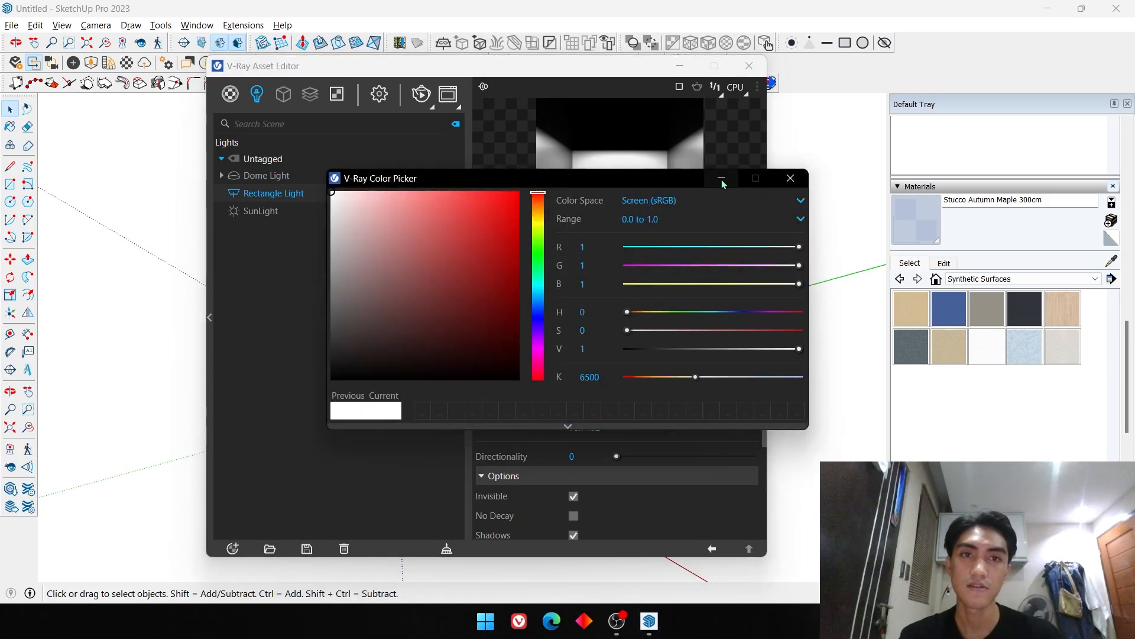
left_click_drag(406, 220, 451, 253)
left_click_drag(597, 185, 616, 297)
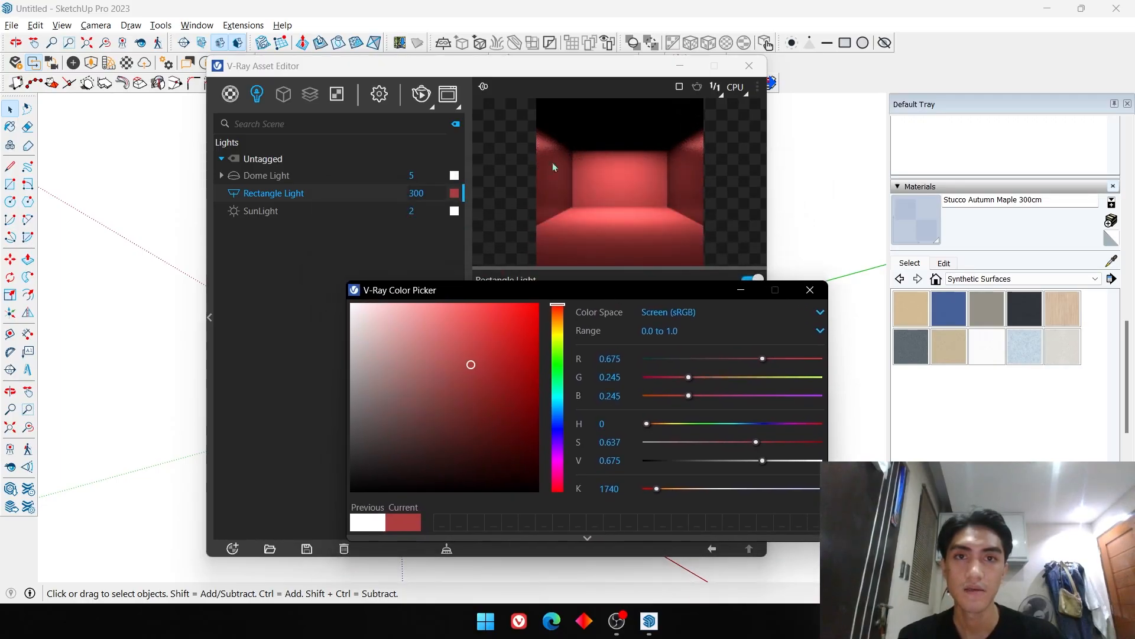
left_click(810, 290)
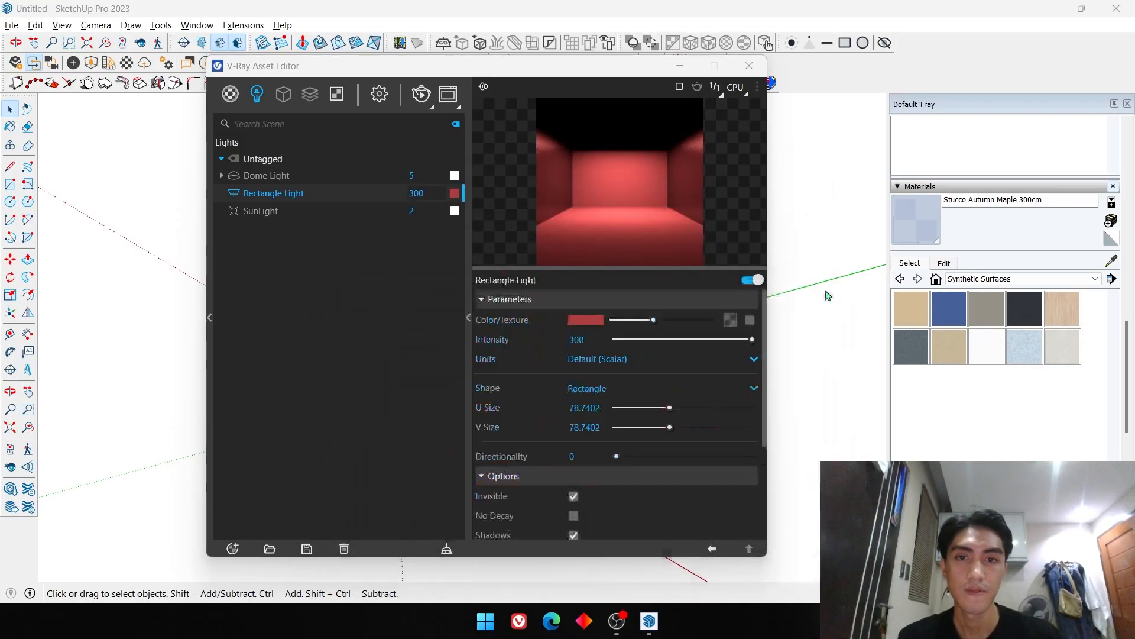
left_click(749, 65)
key("h")
middle_click_drag(753, 363, 521, 293, "shift")
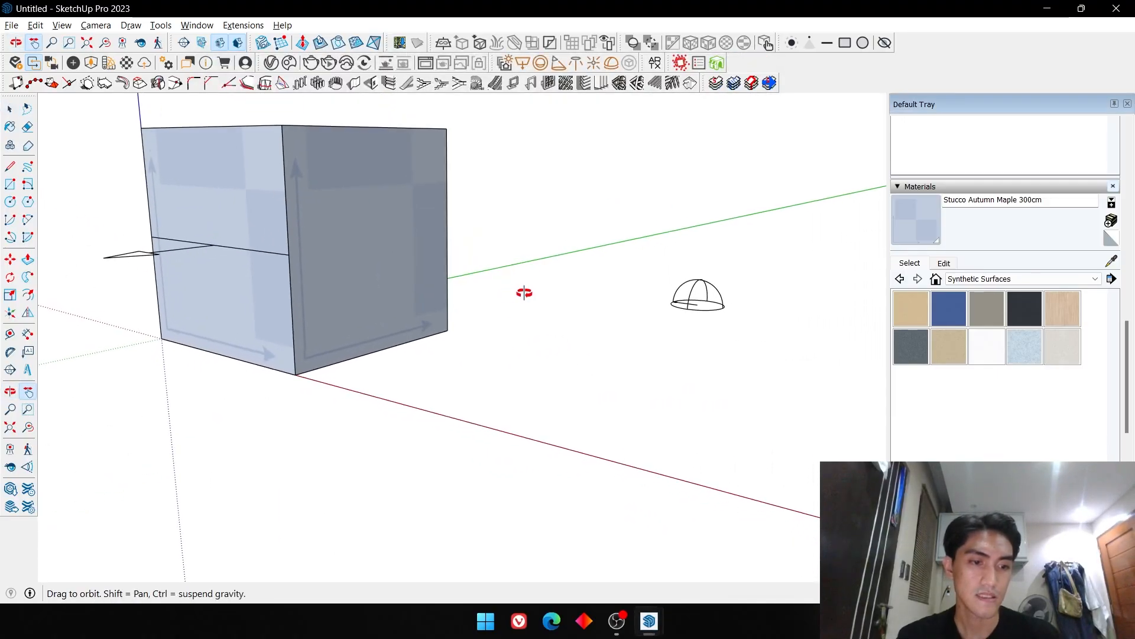
scroll(514, 286, "down", 1)
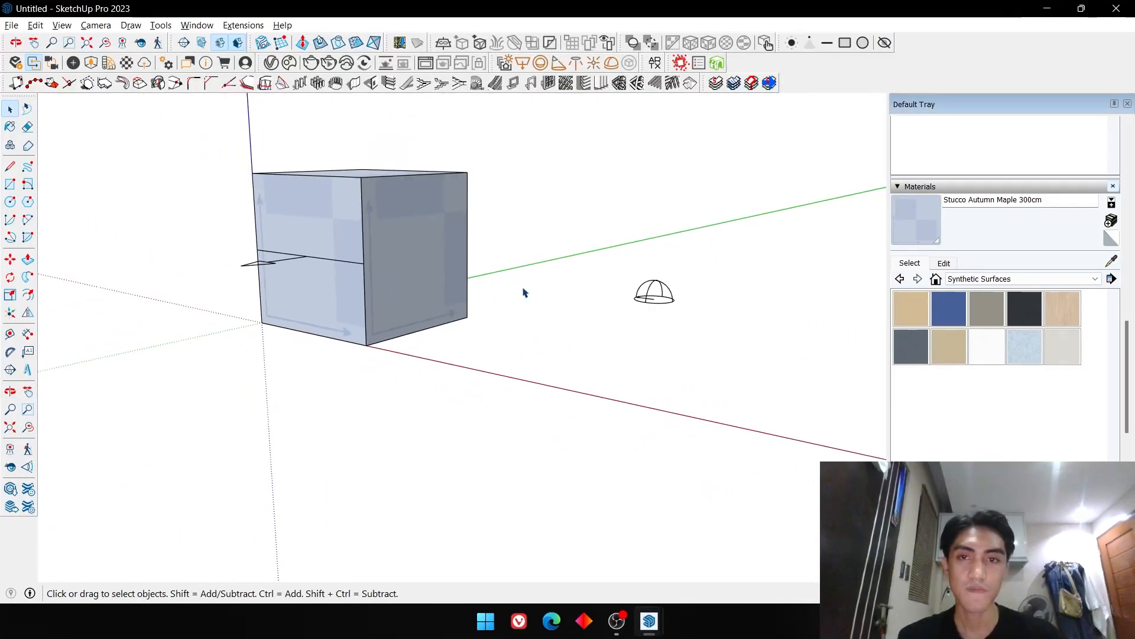
- Switch to the Book model open in the other SketchUp window
key("alt+Tab")
key("Tab")
scroll(532, 285, "down", 3)
scroll(530, 293, "up", 4)
key("space")
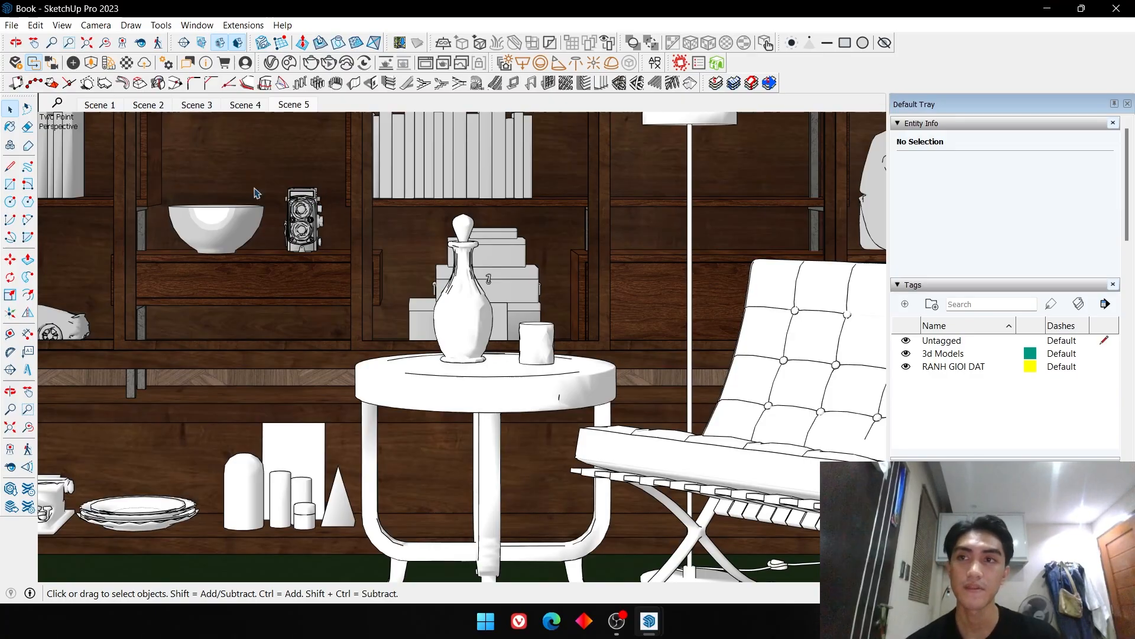
- Show Scene 1 and frame a close view of the decanter and glass on the round table
middle_click_drag(496, 217, 520, 248)
left_click(99, 105)
key("h")
scroll(488, 386, "up", 5)
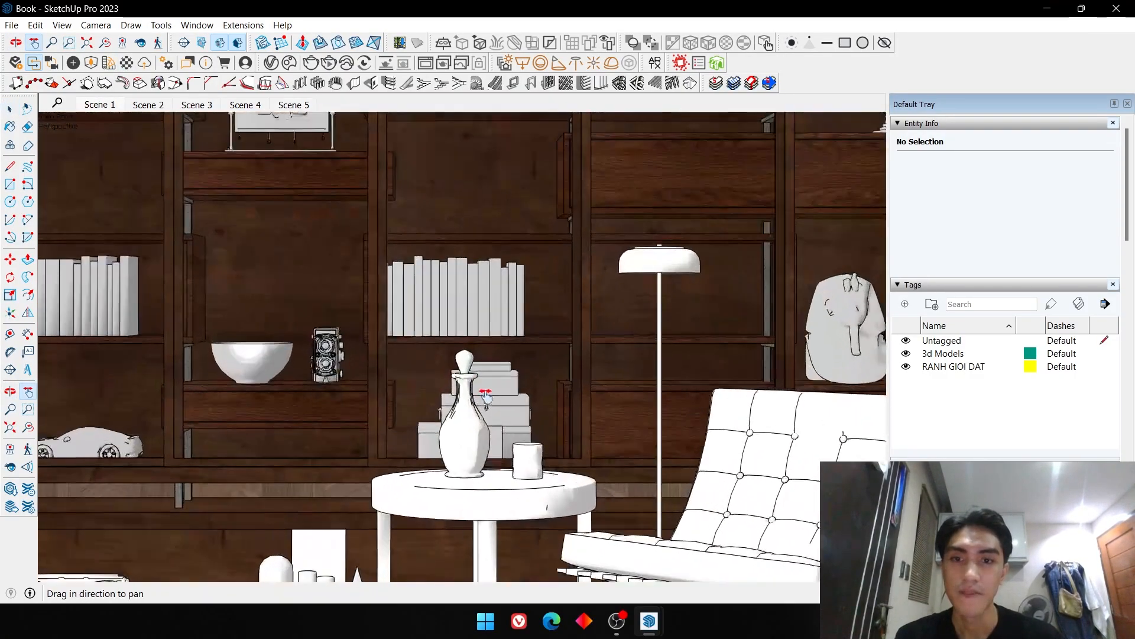
left_click_drag(486, 386, 492, 347)
scroll(492, 346, "up", 3)
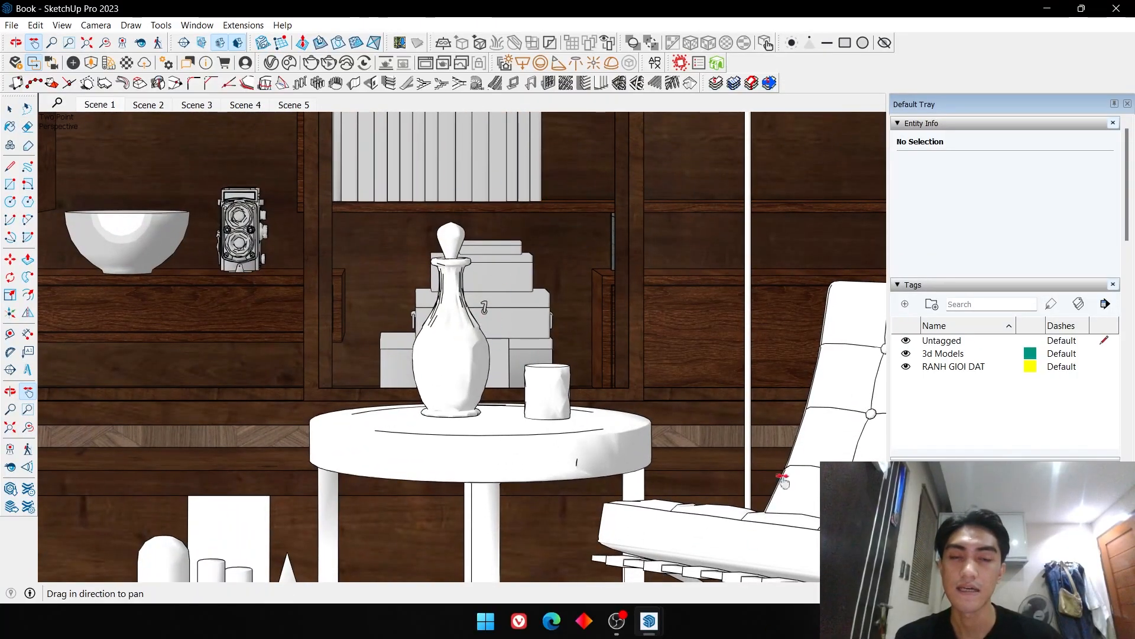
left_click_drag(535, 306, 516, 272)
key("space")
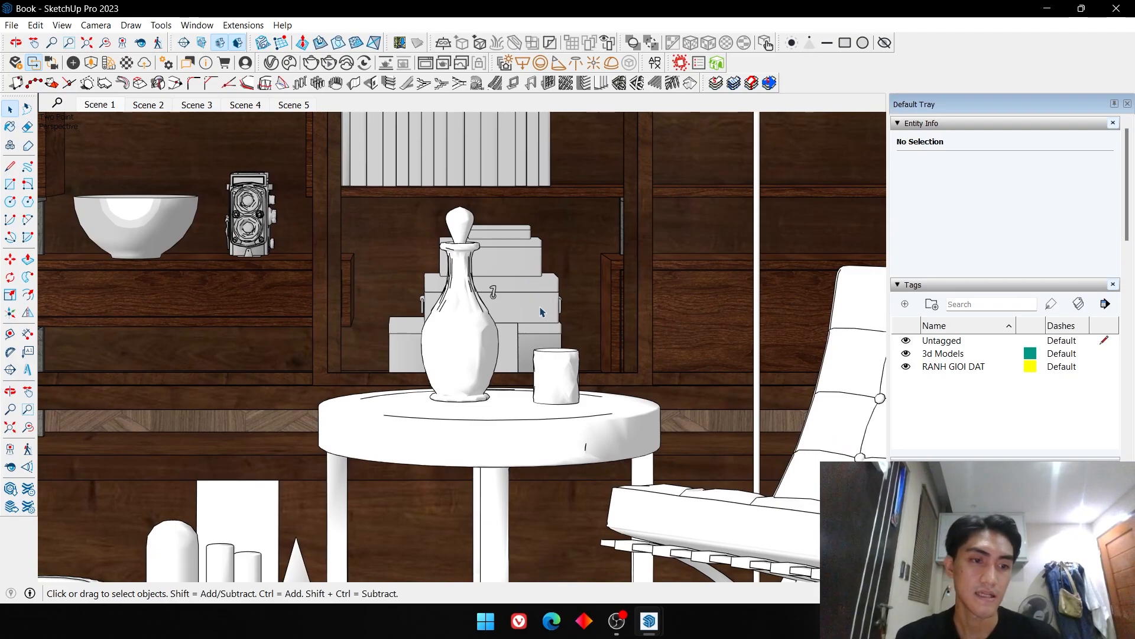
left_click(9, 415)
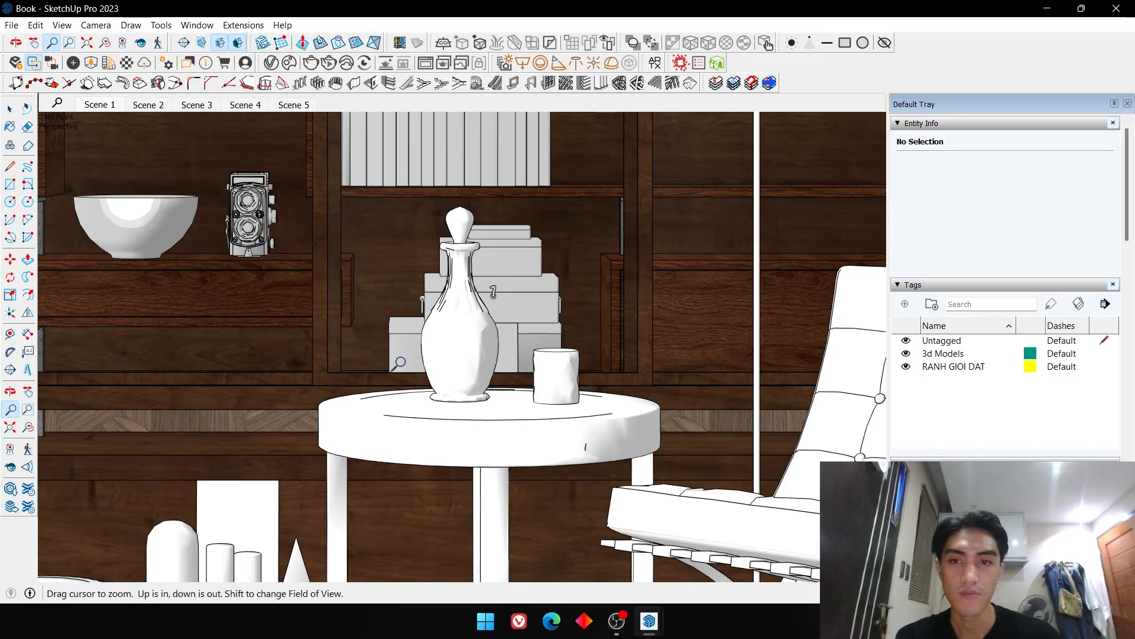
scroll(381, 370, "up", 4)
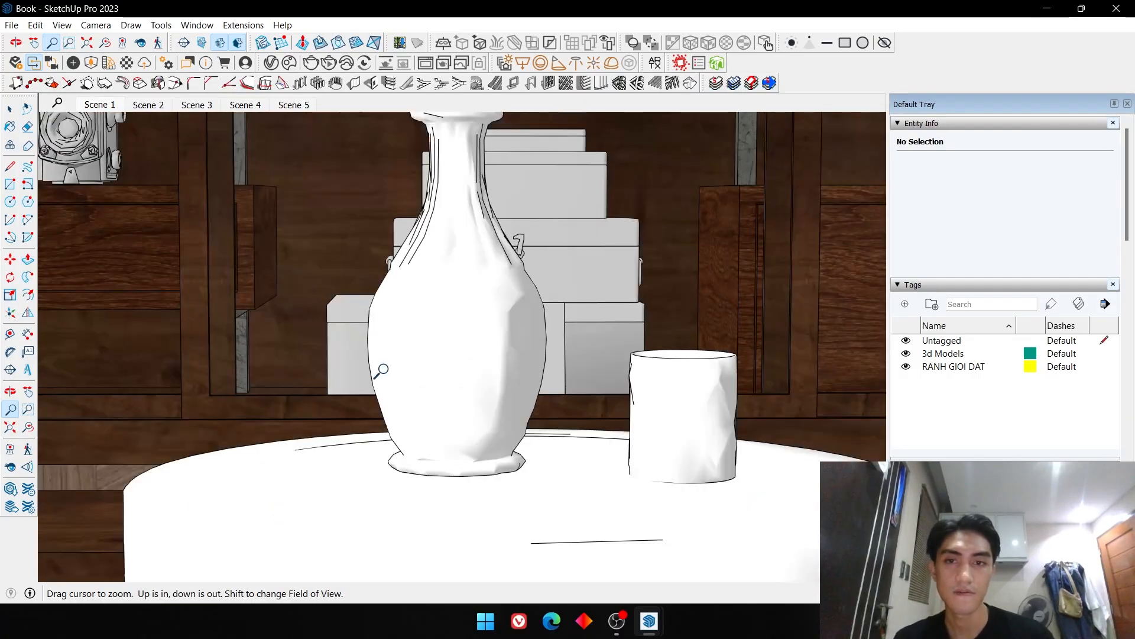
scroll(381, 370, "up", 5)
left_click(10, 108)
middle_click_drag(641, 266, 24, 402)
left_click(16, 415)
scroll(186, 399, "down", 2)
key("space")
middle_click_drag(723, 312, 415, 196)
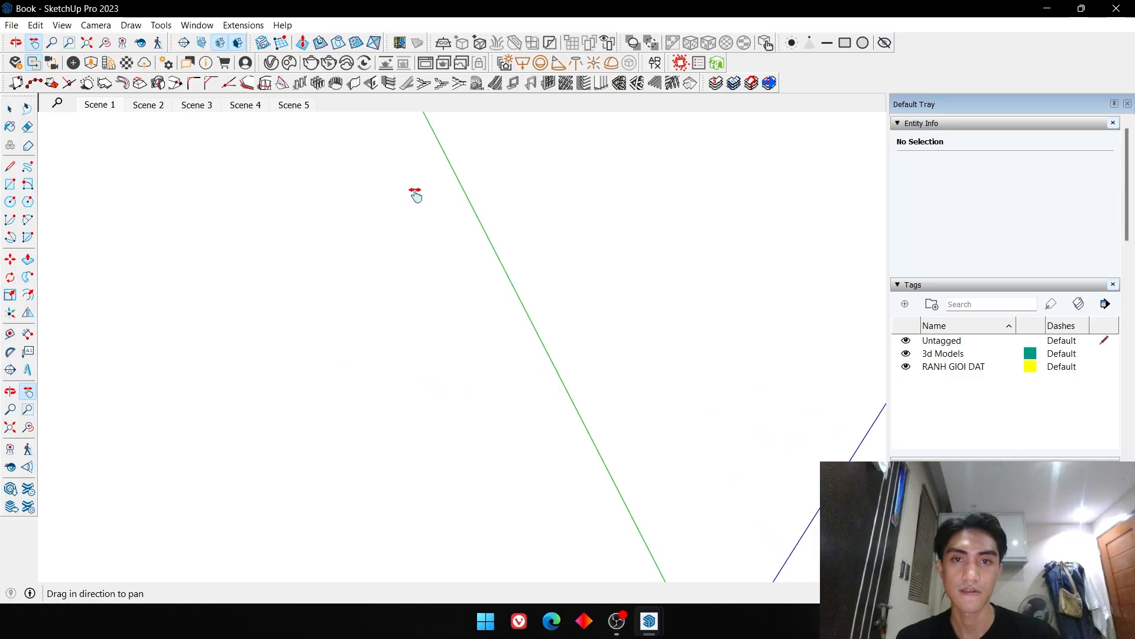
- Show Scene 3 and bring the round table and armchair closer into view
left_click(217, 114)
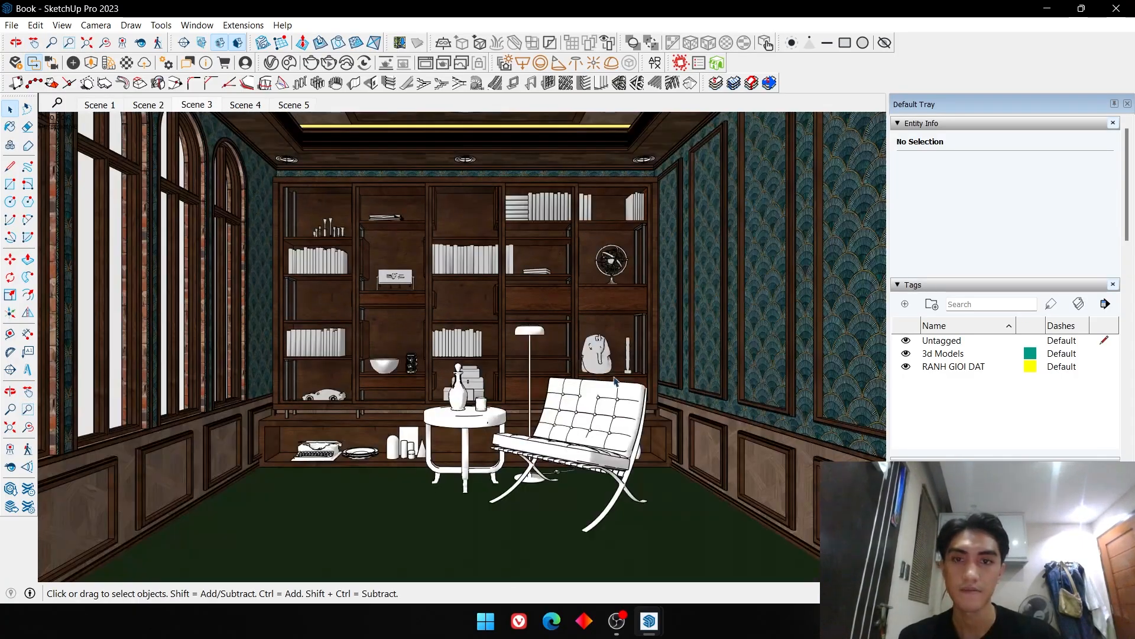
middle_click_drag(616, 382, 507, 366, "shift")
scroll(507, 367, "up", 5)
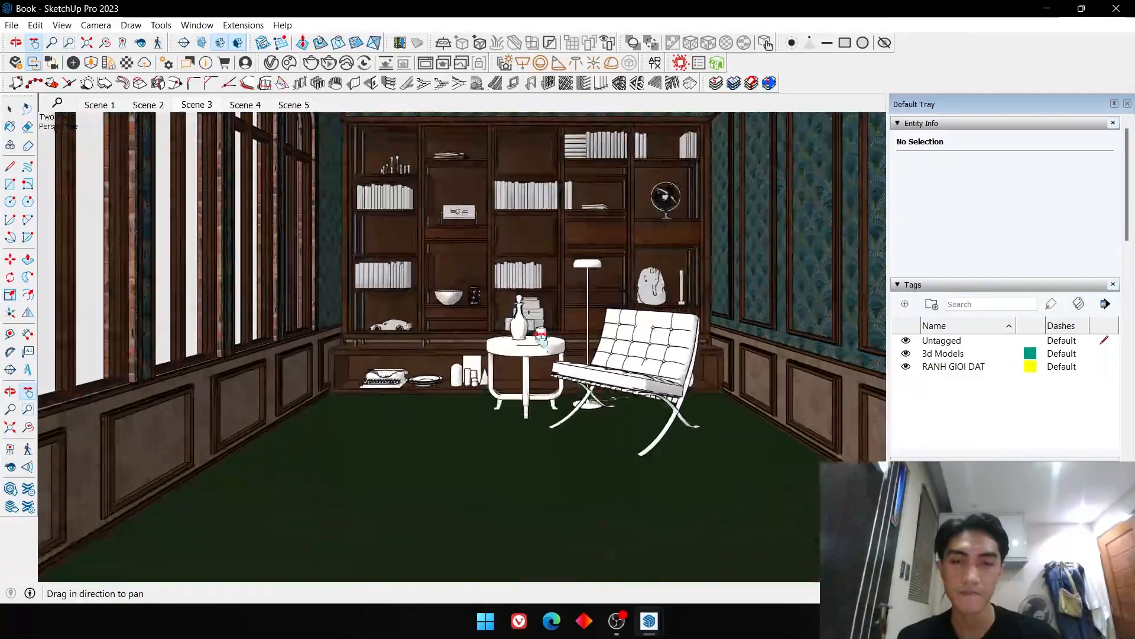
left_click(11, 410)
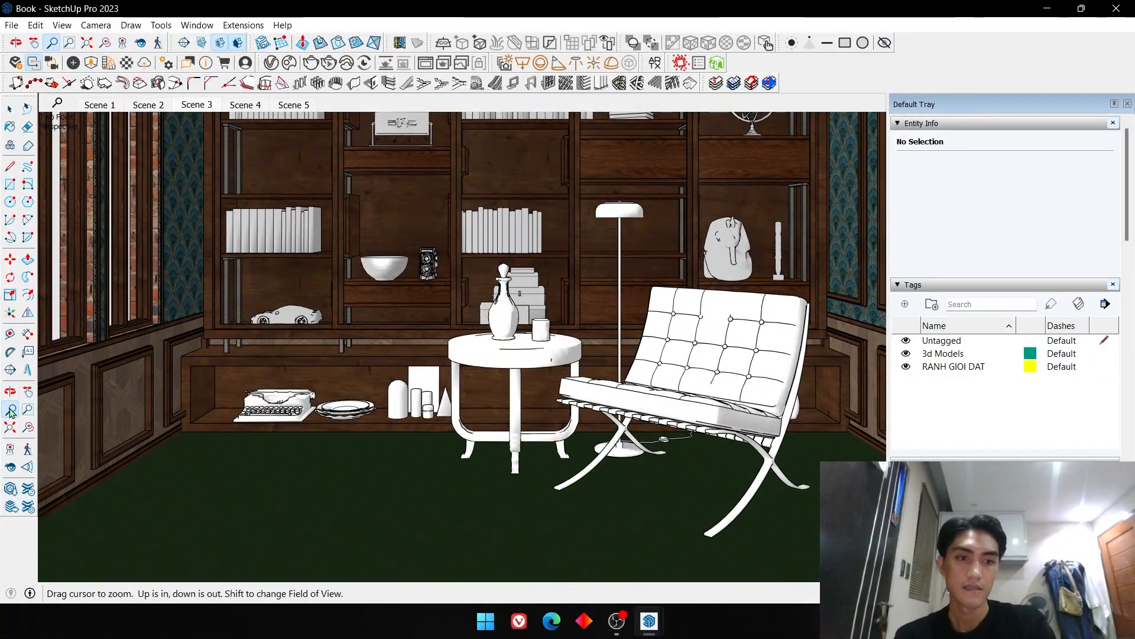
key("Return")
key("space")
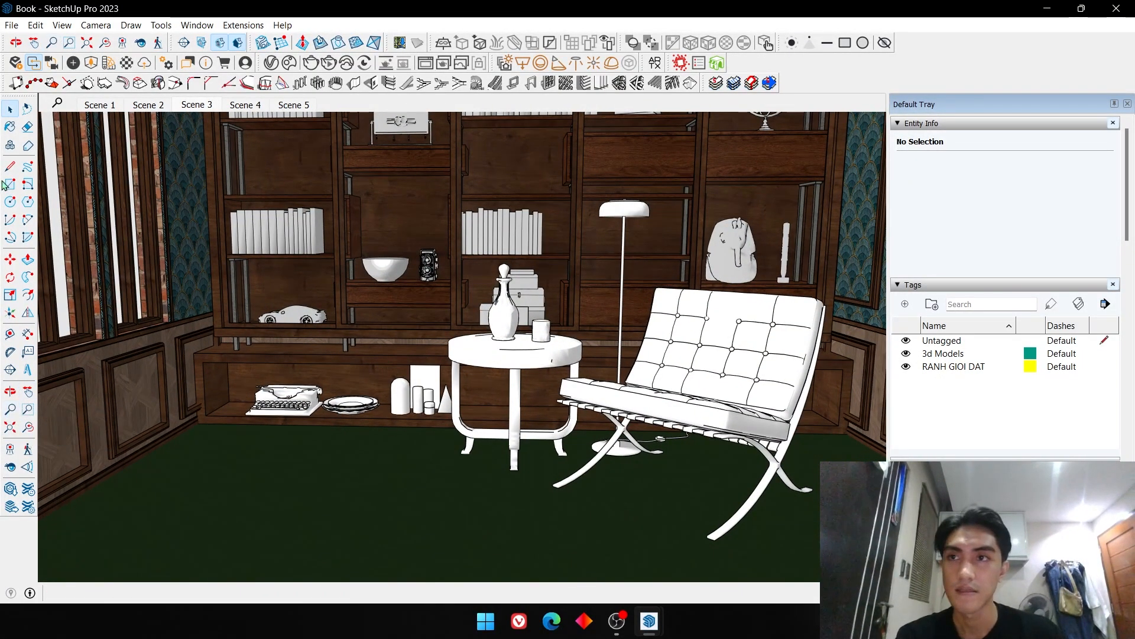
- Return to Scene 1 and enable Depth of Field in the V-Ray camera settings
left_click(88, 106)
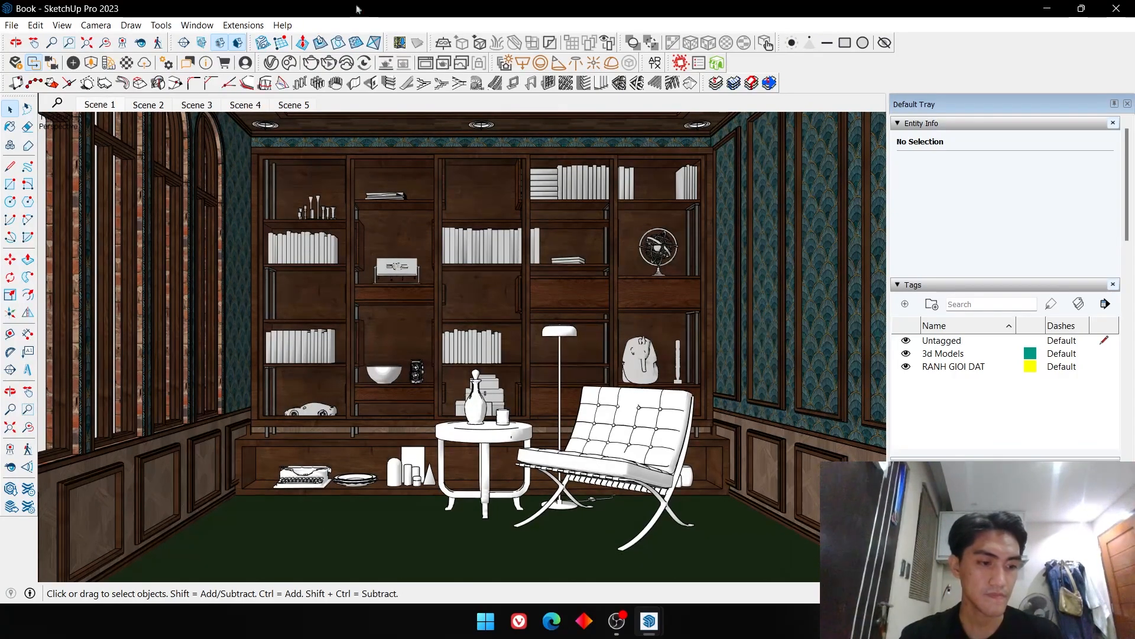
left_click(269, 67)
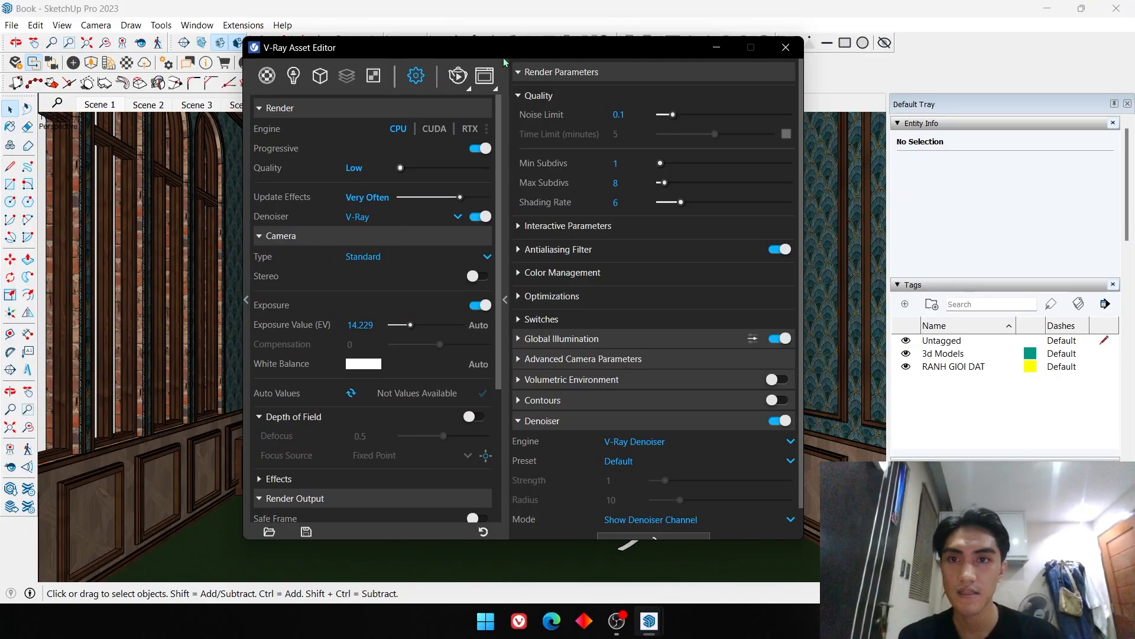
left_click(476, 417)
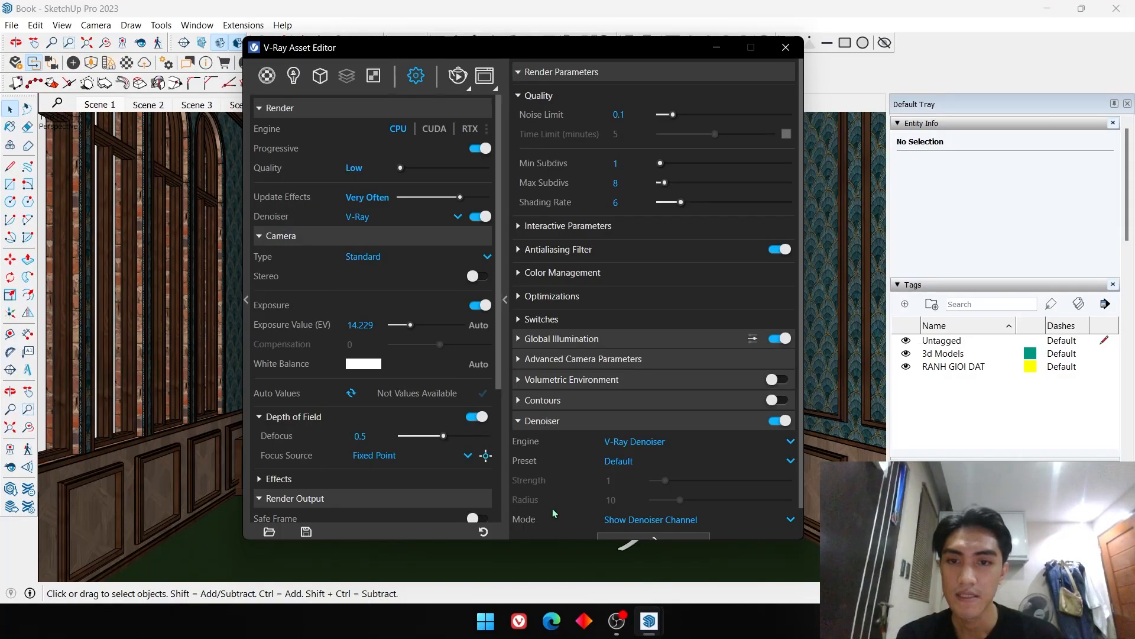
- Keep the Focus Source at Fixed Point and pick the decanter on the round table as the focus point
left_click(456, 459)
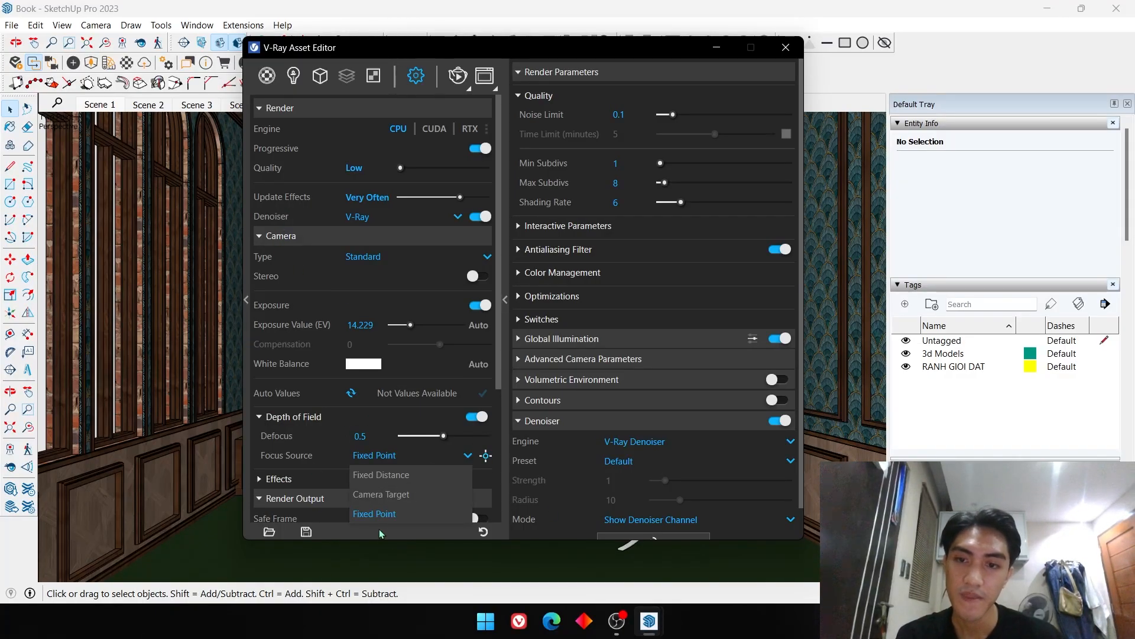
left_click(485, 455)
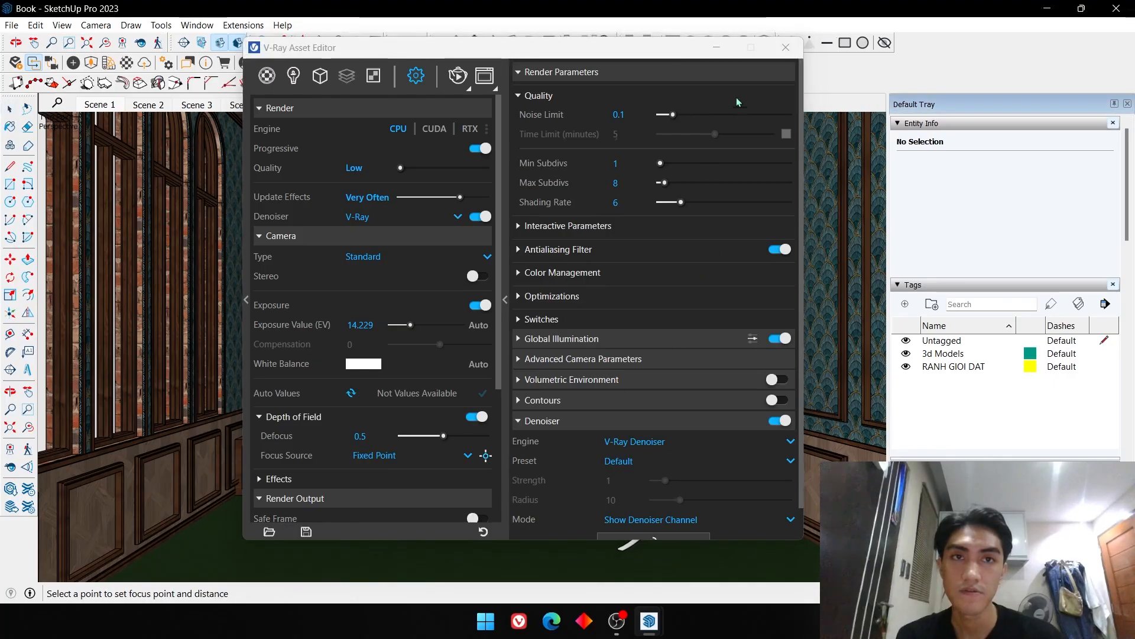
left_click(716, 47)
scroll(486, 392, "up", 6)
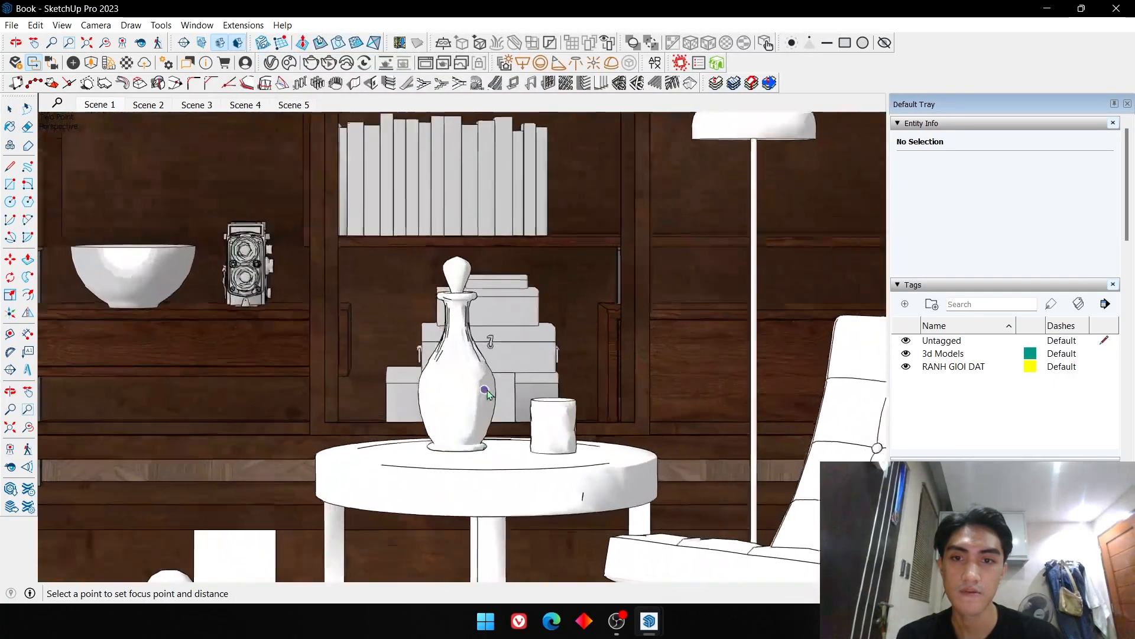
left_click(485, 392)
- Frame the round table, preview the depth of field in an interactive render and minimise the frame buffer
key("h")
scroll(515, 355, "down", 3)
left_click_drag(524, 355, 511, 327)
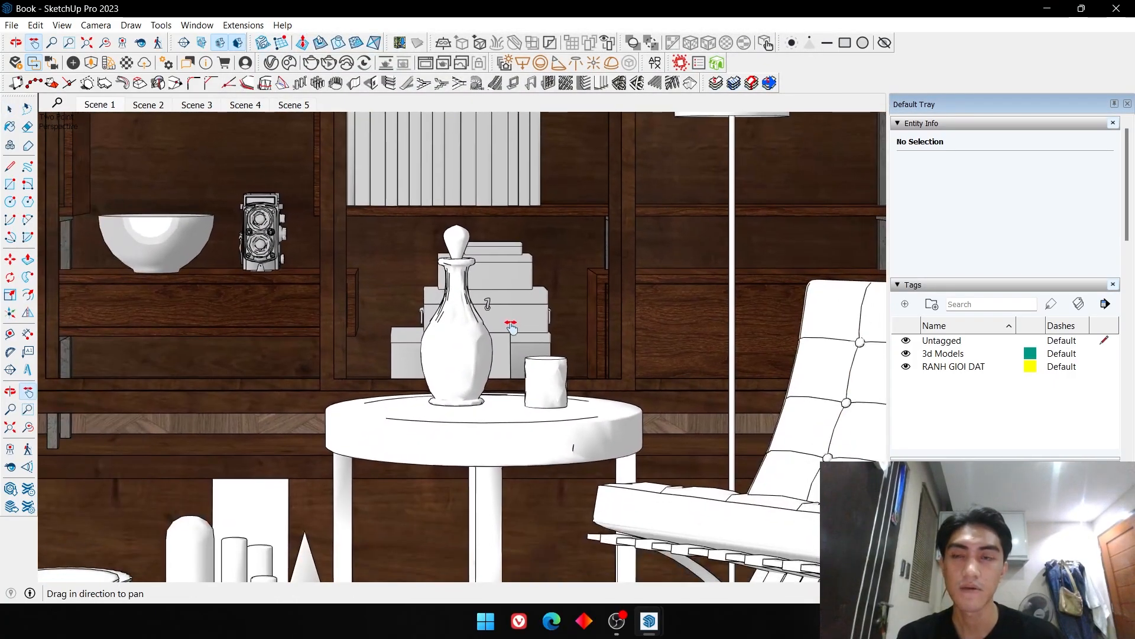
scroll(512, 327, "down", 3)
key("space")
left_click(289, 62)
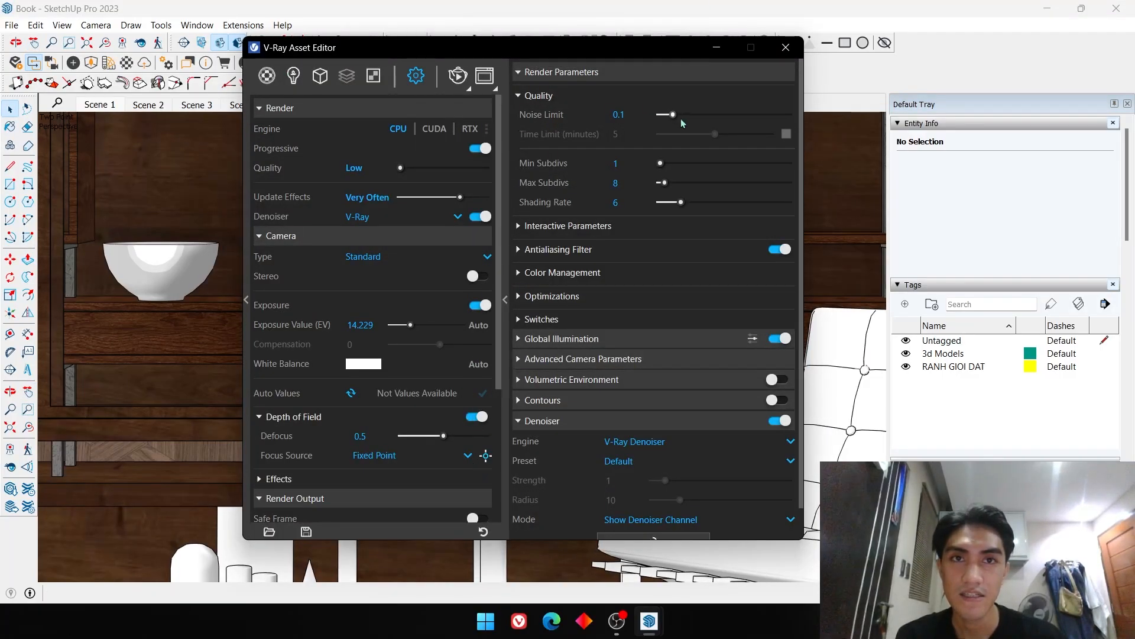
left_click(717, 47)
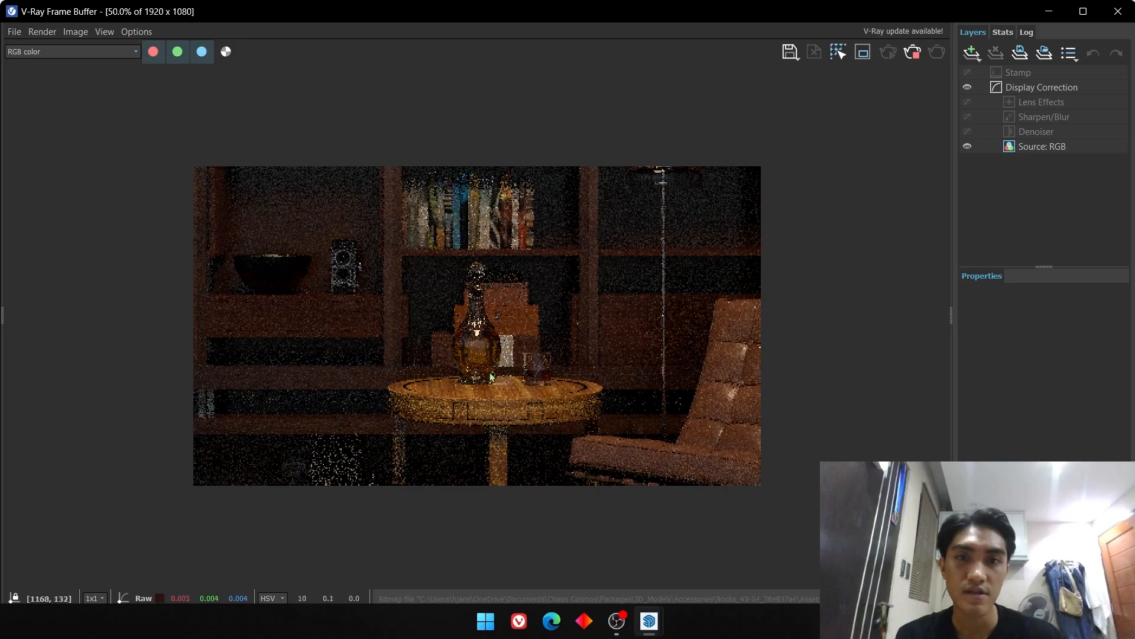
left_click(1047, 13)
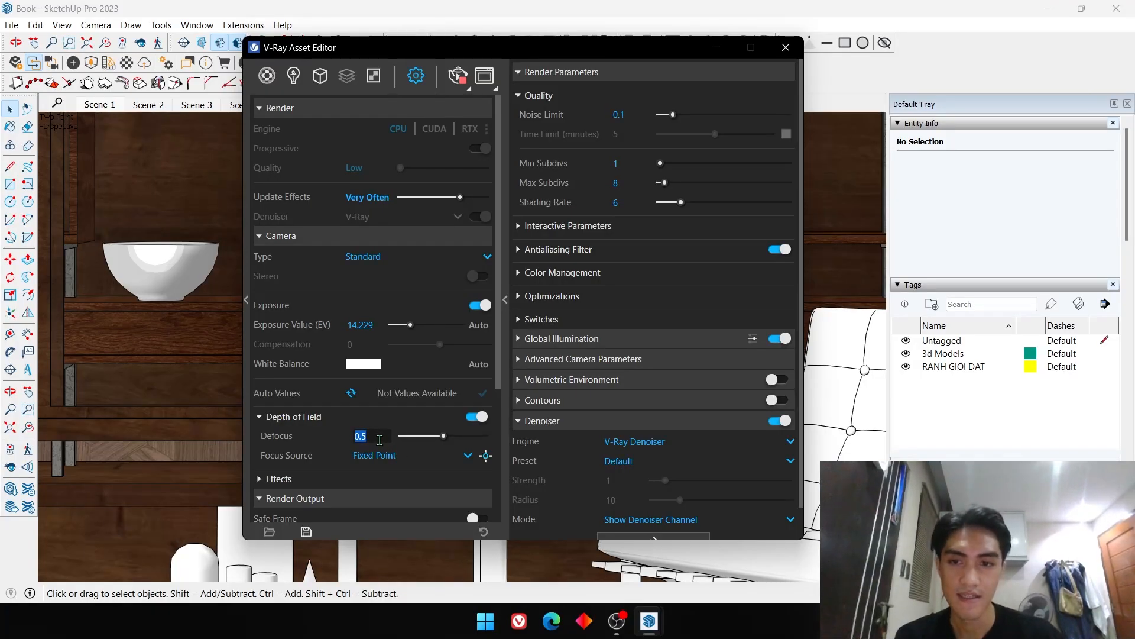
- Set the Defocus to 0.885, check the blur in the interactive render, stop rendering and close the frame buffer
left_click_drag(445, 436, 474, 436)
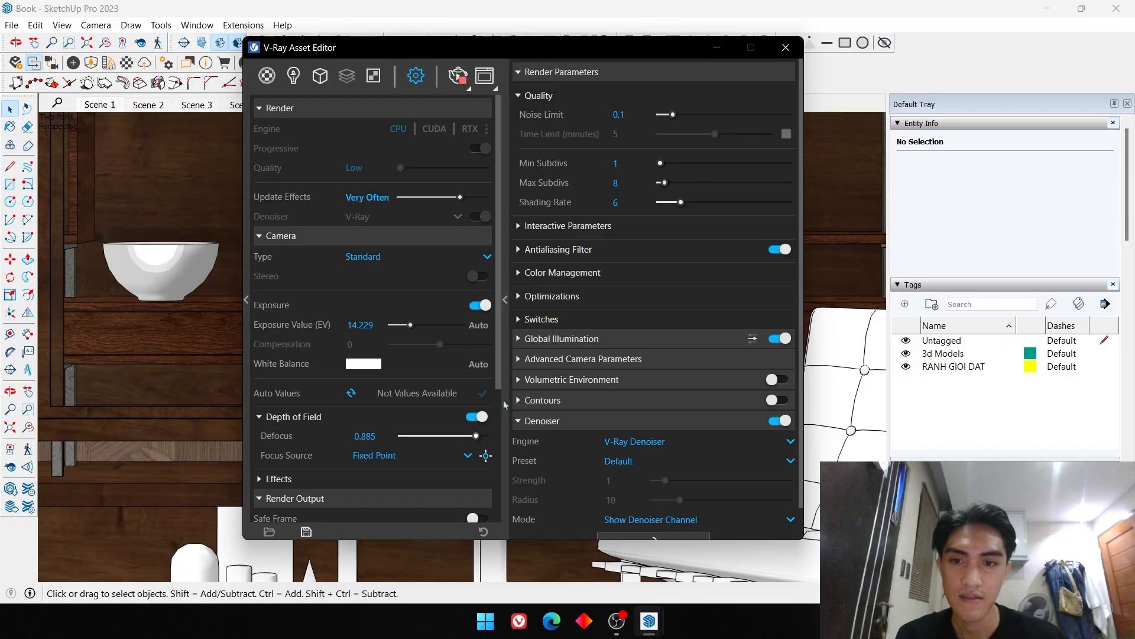
left_click(716, 47)
key("alt+Tab")
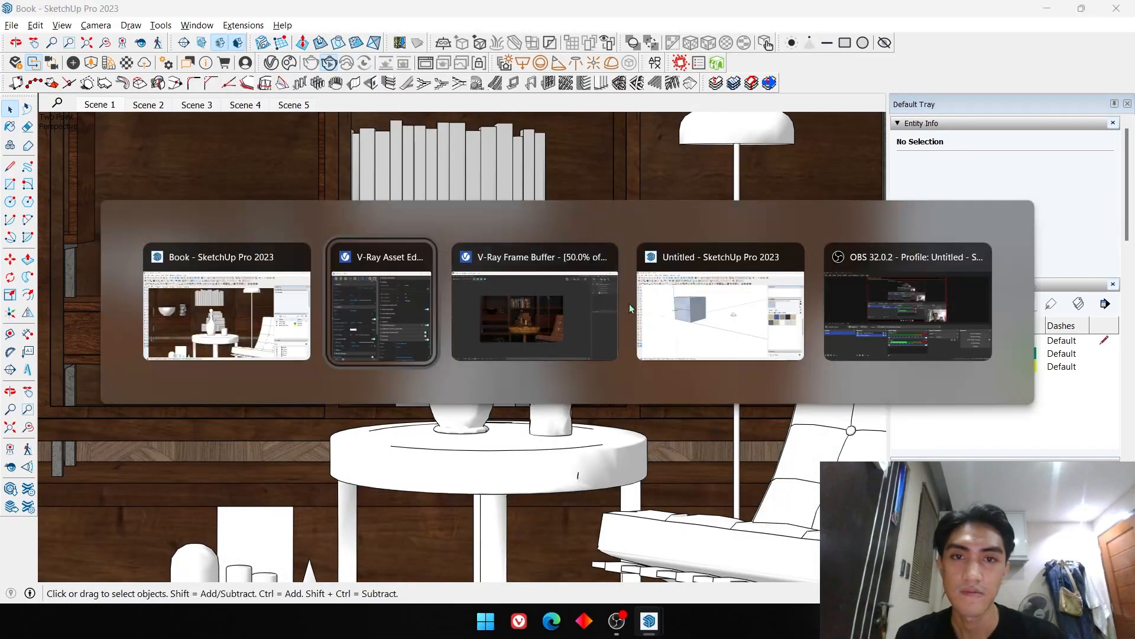
left_click(548, 335)
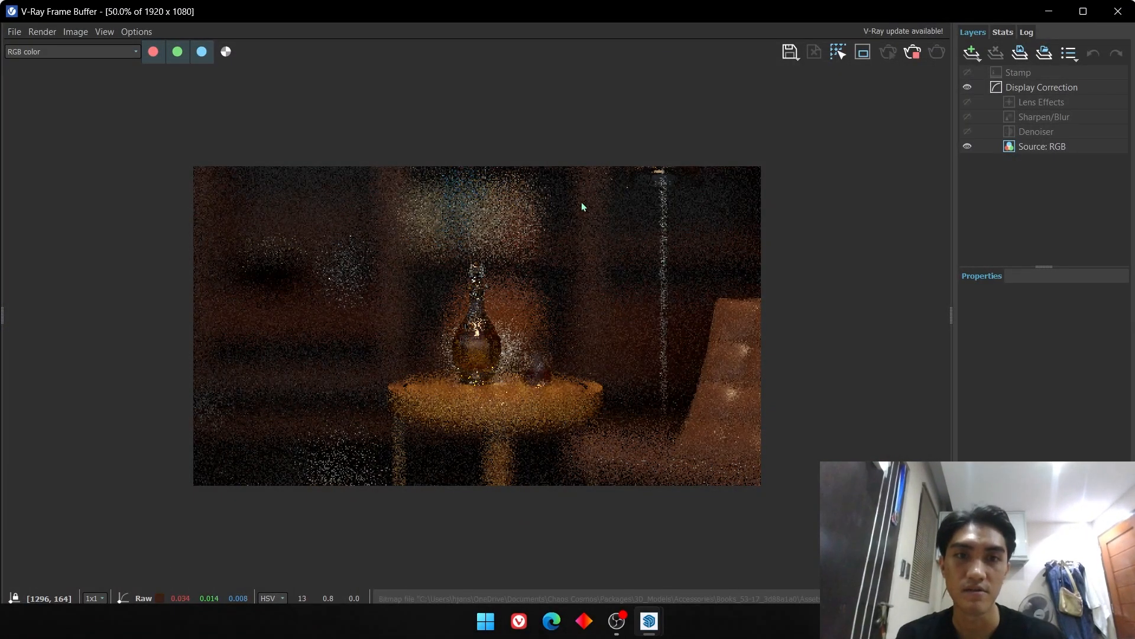
left_click(914, 52)
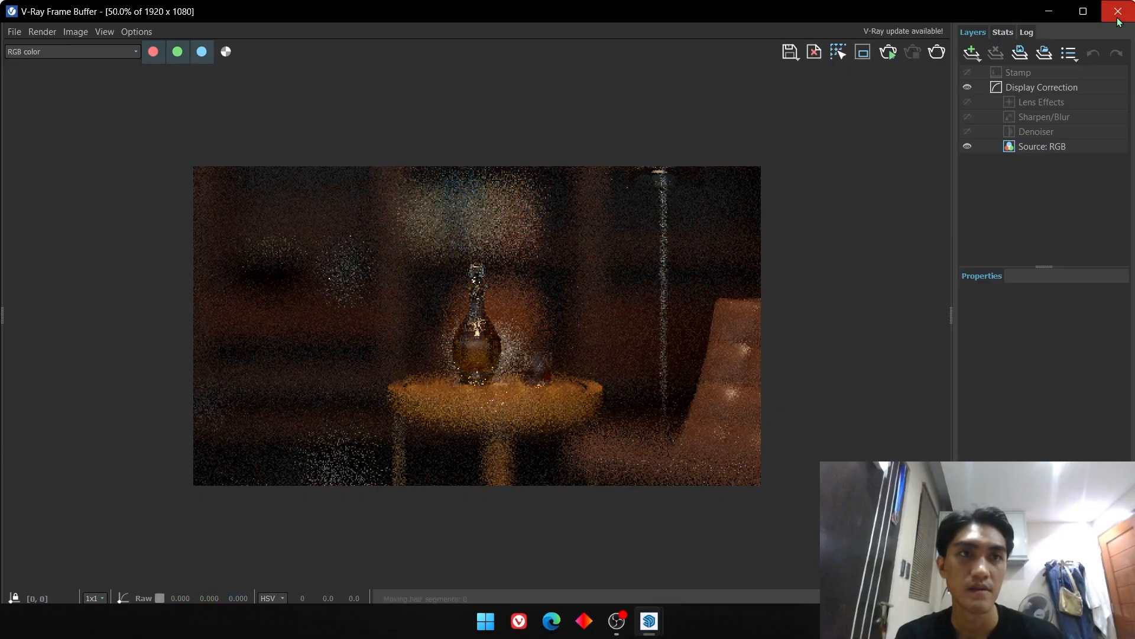
left_click(1118, 11)
- Disable Depth of Field and set the render Quality to High+ in the V-Ray settings
left_click(16, 62)
left_click(474, 417)
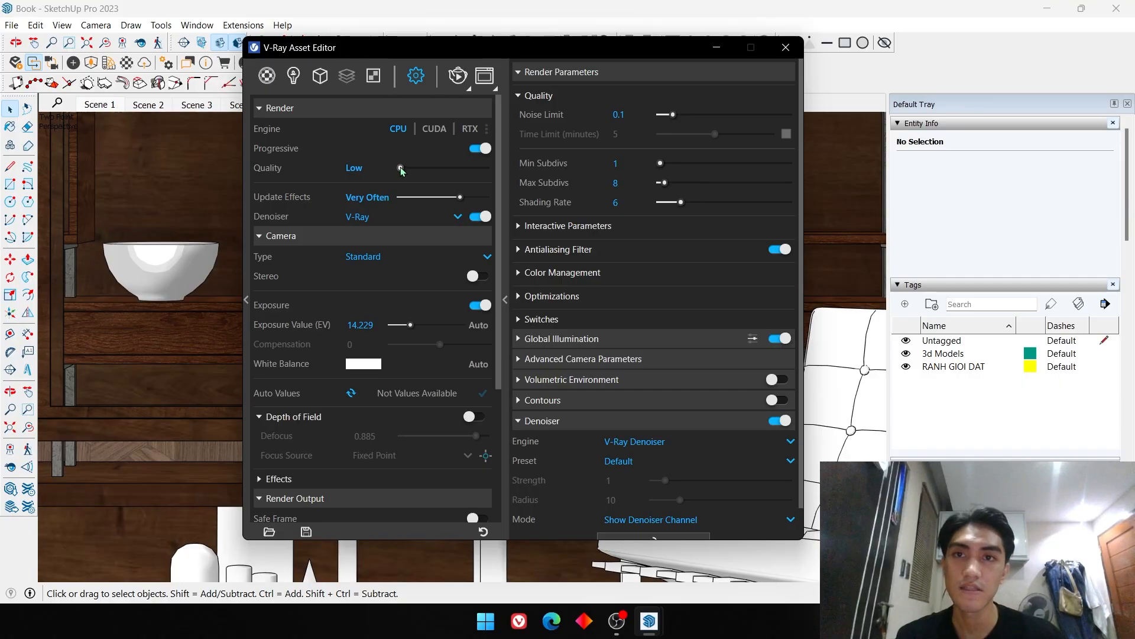
left_click_drag(401, 170, 514, 180)
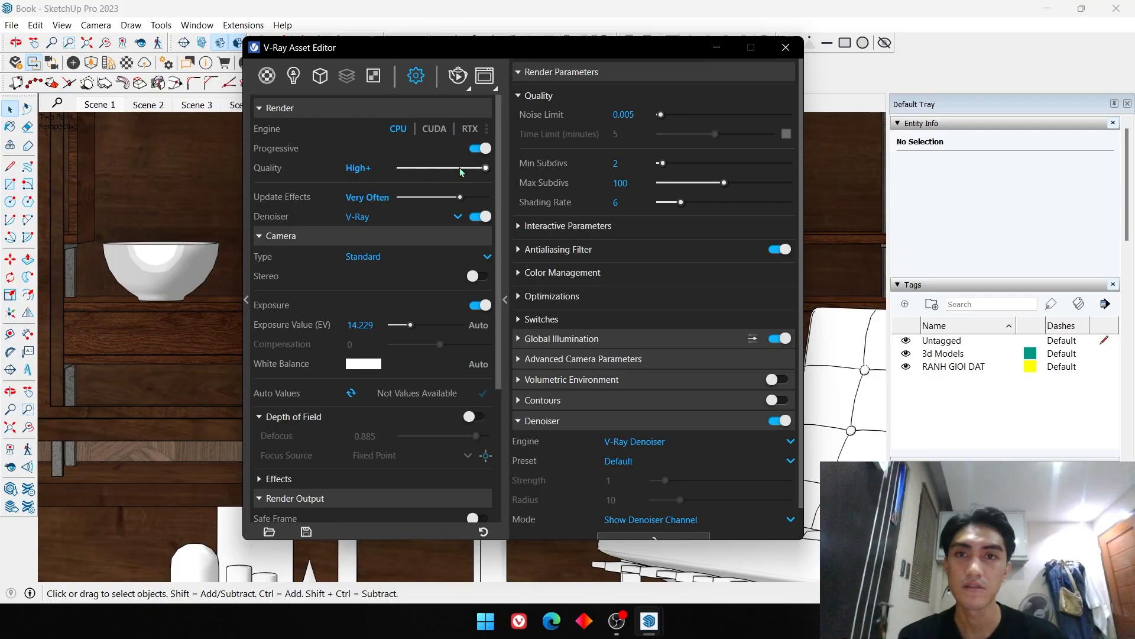
mouse_move(486, 168)
left_mouse_down()
mouse_move(417, 171)
mouse_move(486, 169)
left_mouse_up()
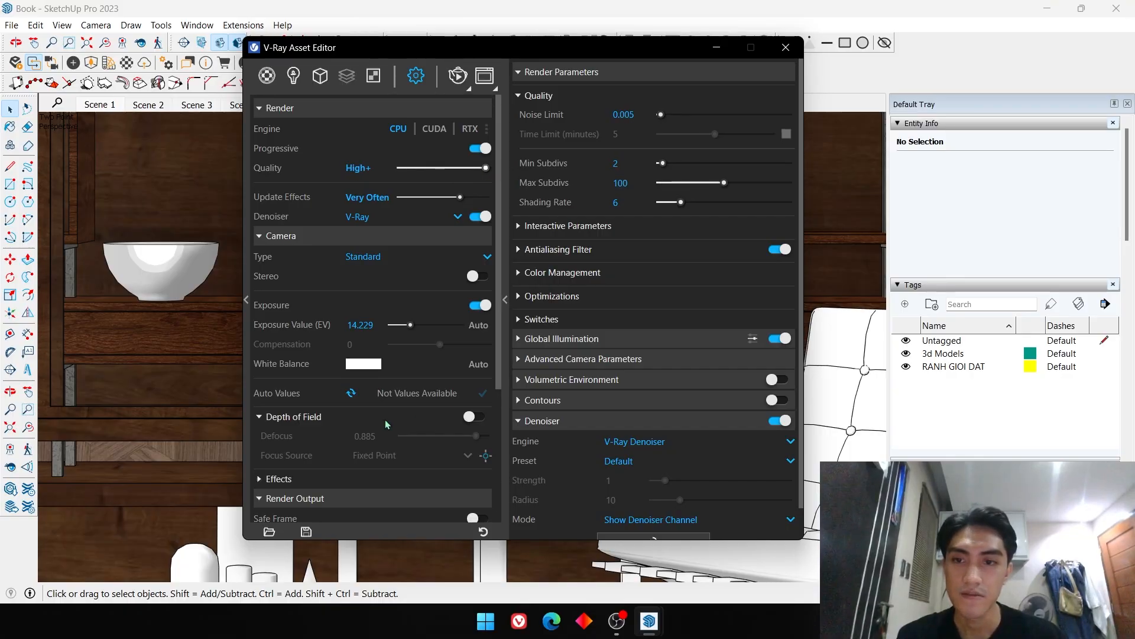
scroll(379, 477, "down", 5)
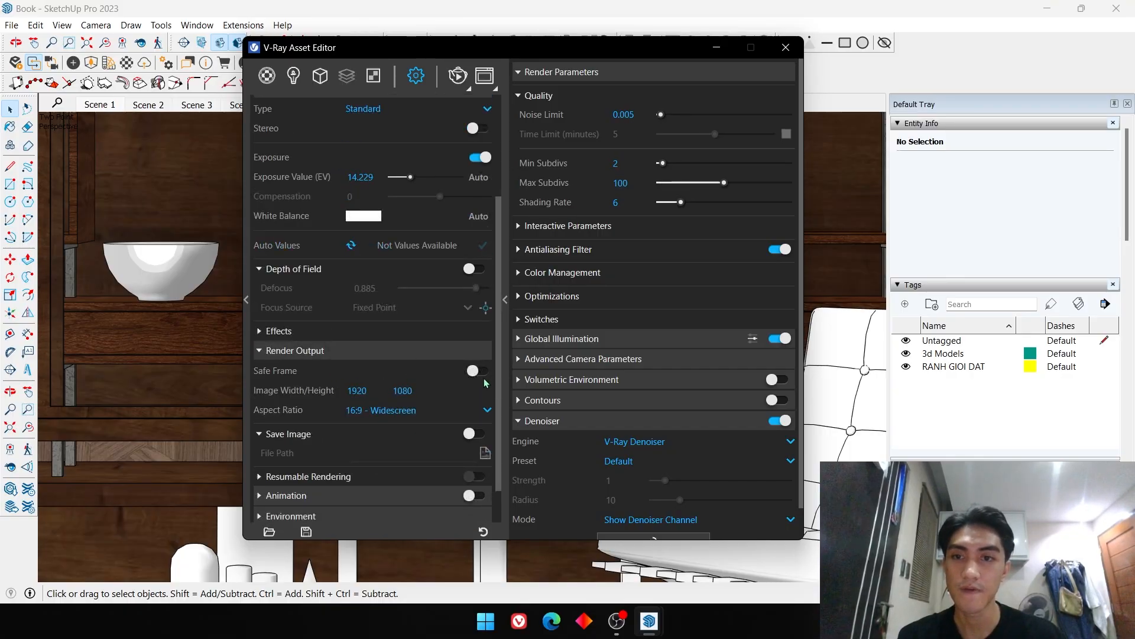
- Enable Safe Frame, set the render output's Aspect Ratio to 1:1 - Square, and frame the decanter and round table in the viewport
left_click(478, 371)
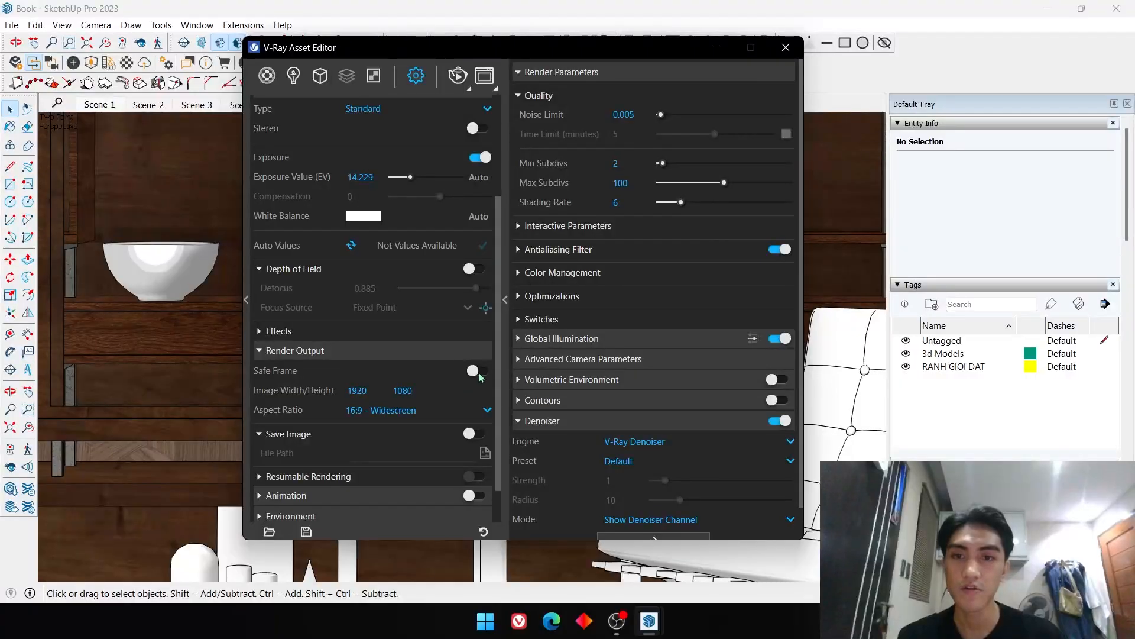
left_click(717, 47)
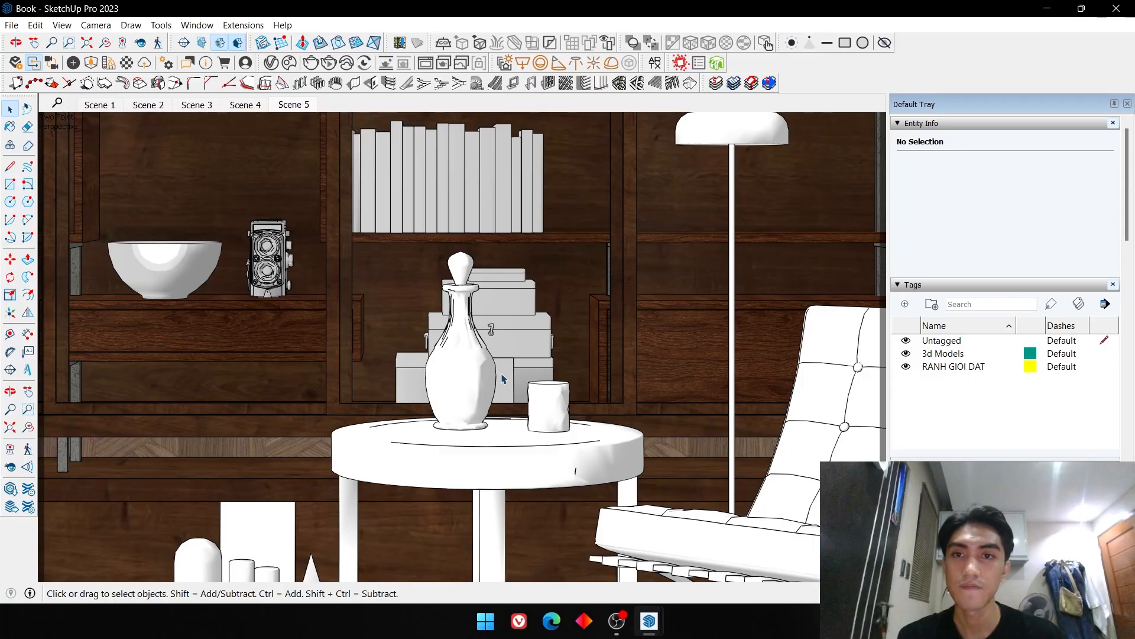
left_click(271, 63)
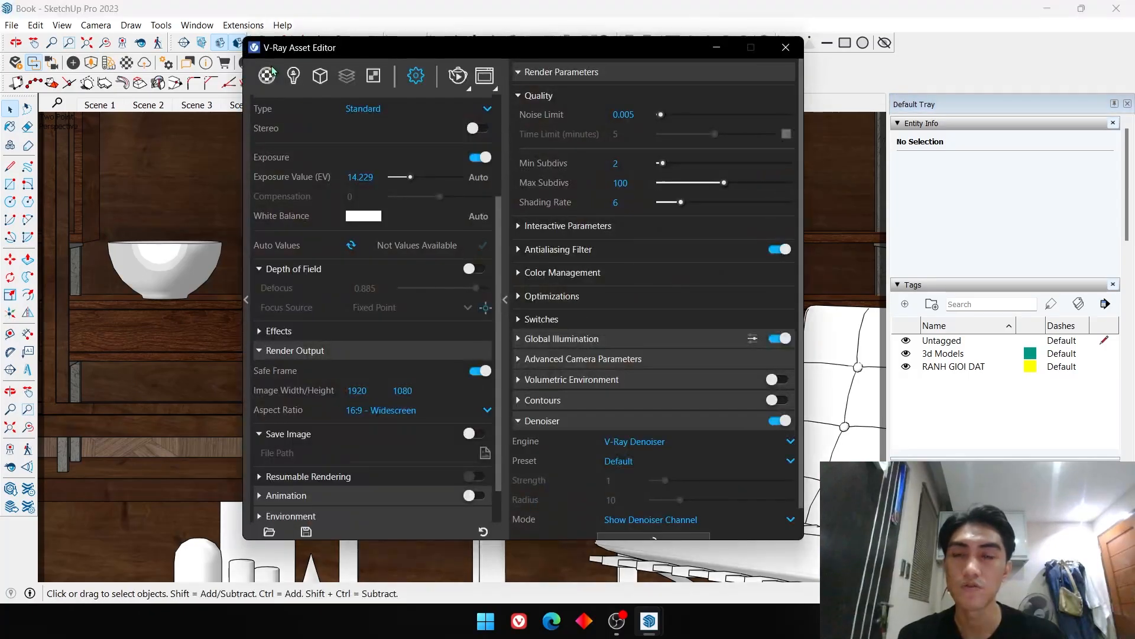
left_click(393, 409)
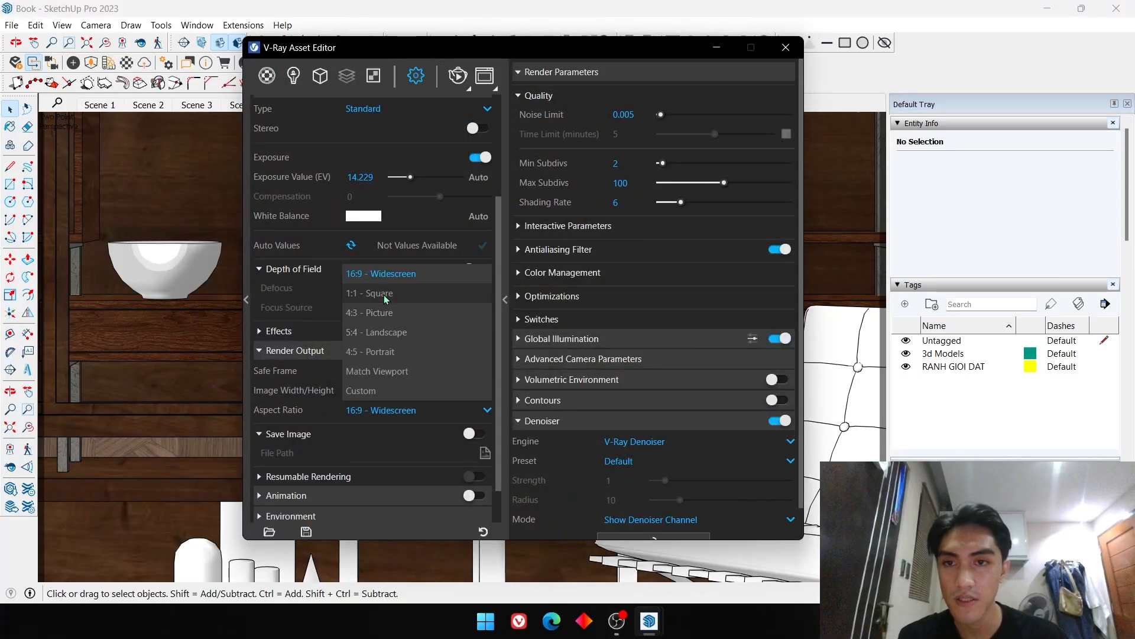
left_click(379, 313)
left_click(716, 47)
scroll(497, 375, "up", 6)
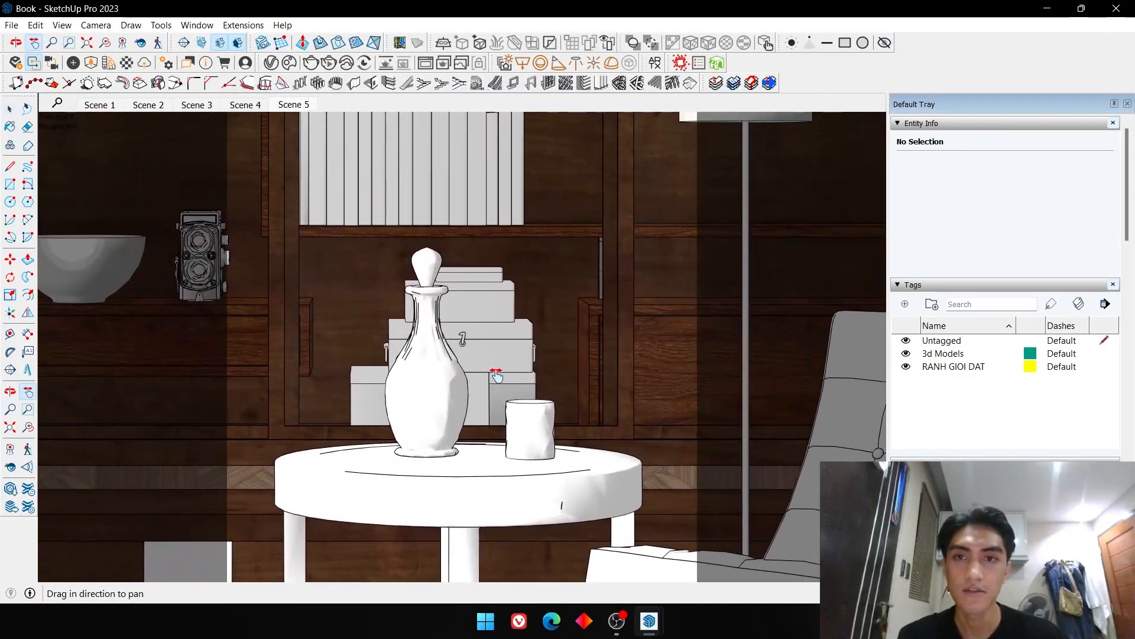
middle_click_drag(497, 376, 498, 386, "shift")
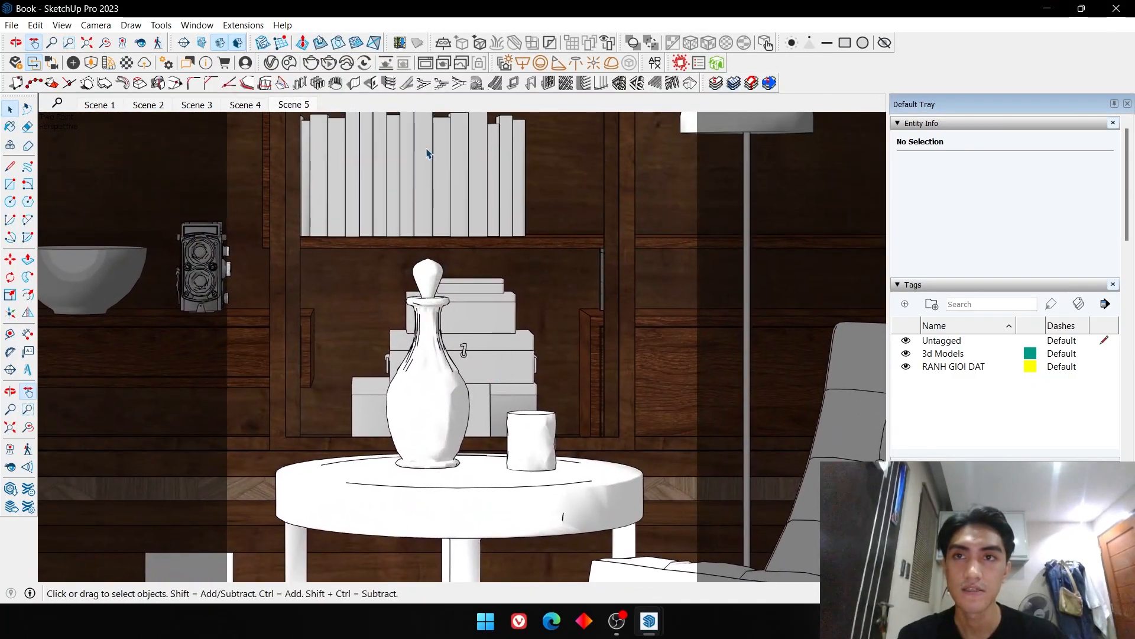
- Preview the square framing in an interactive render, stop it, close the frame buffer and recentre the decanter in the safe frame
left_click(329, 64)
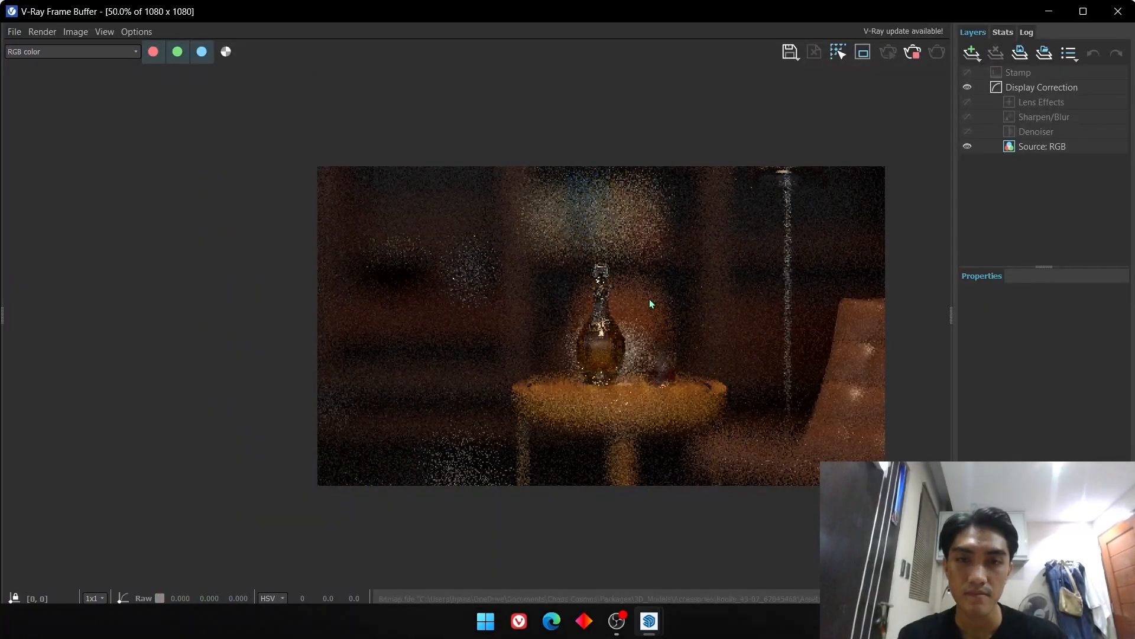
left_click(913, 52)
left_click(1115, 12)
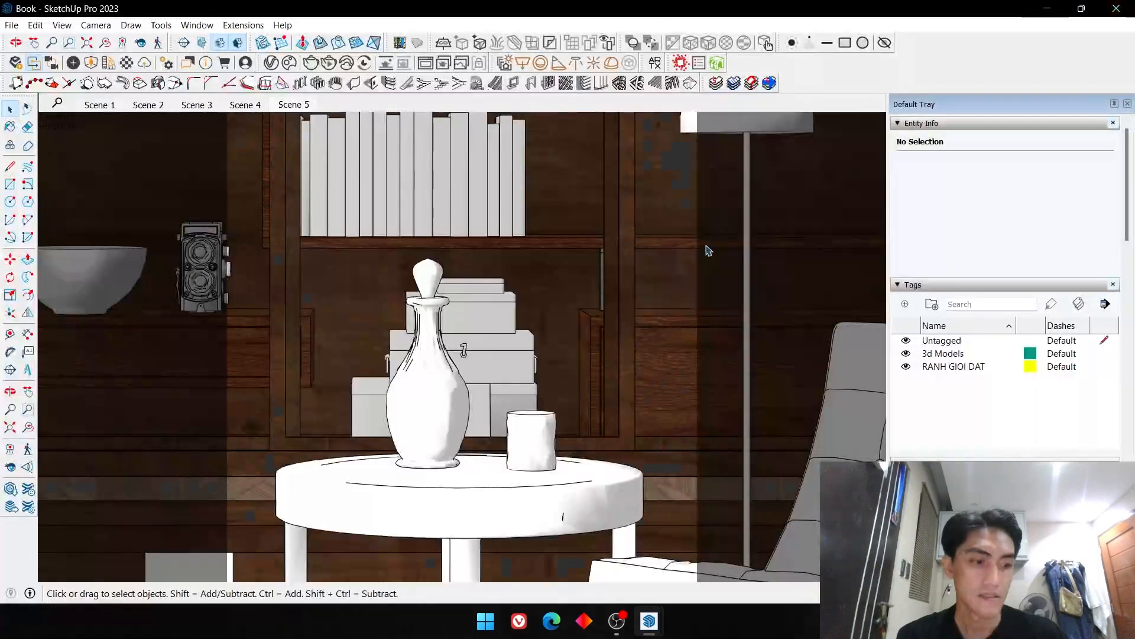
middle_click_drag(529, 278, 512, 303, "shift")
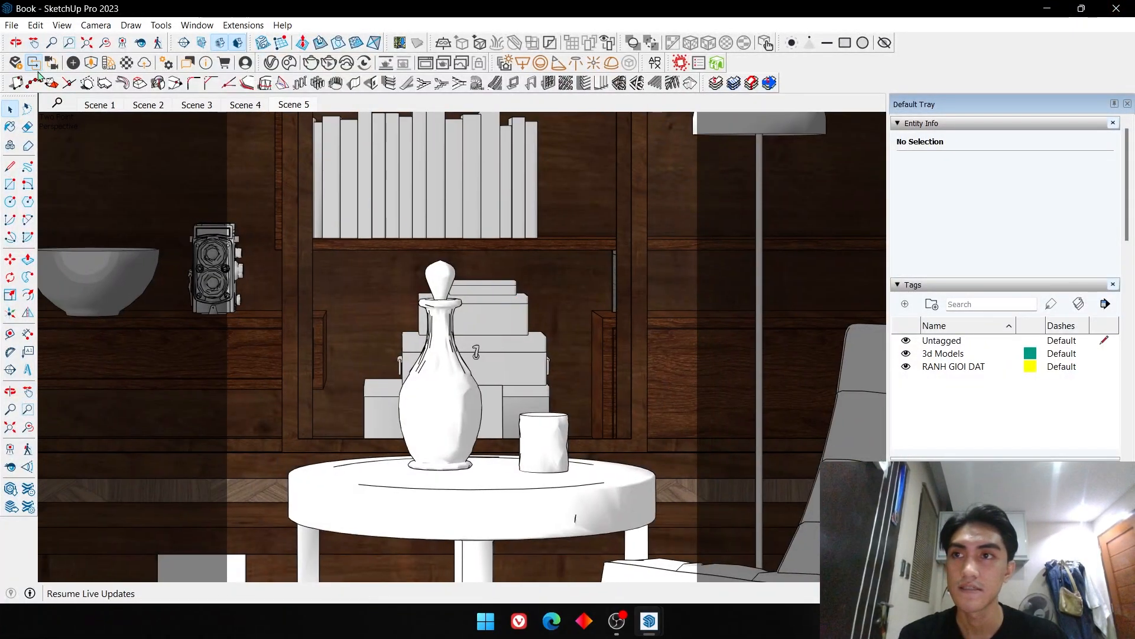